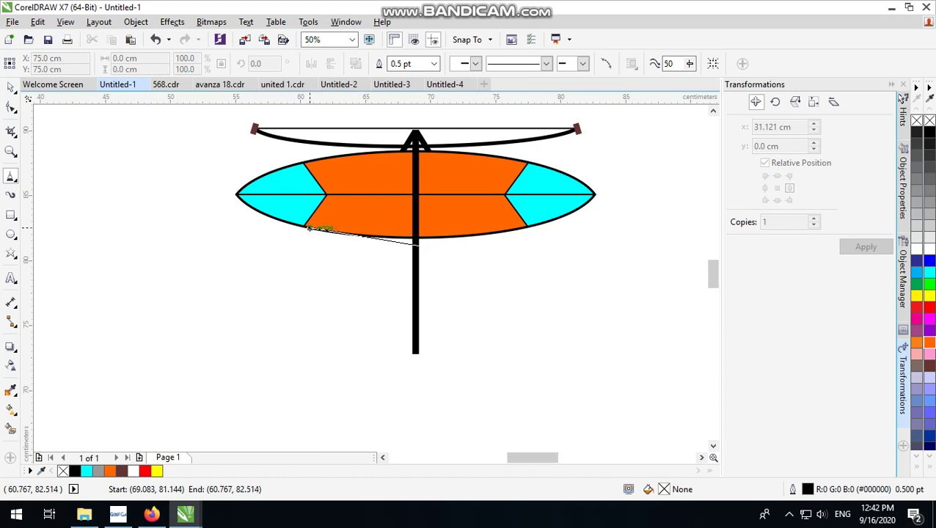
Step: Draw a closed angular outline about 11.5 by 4.5 cm with the Pen tool below the ellipse's left half, ending at the pole
left_click(308, 229)
left_click(269, 259)
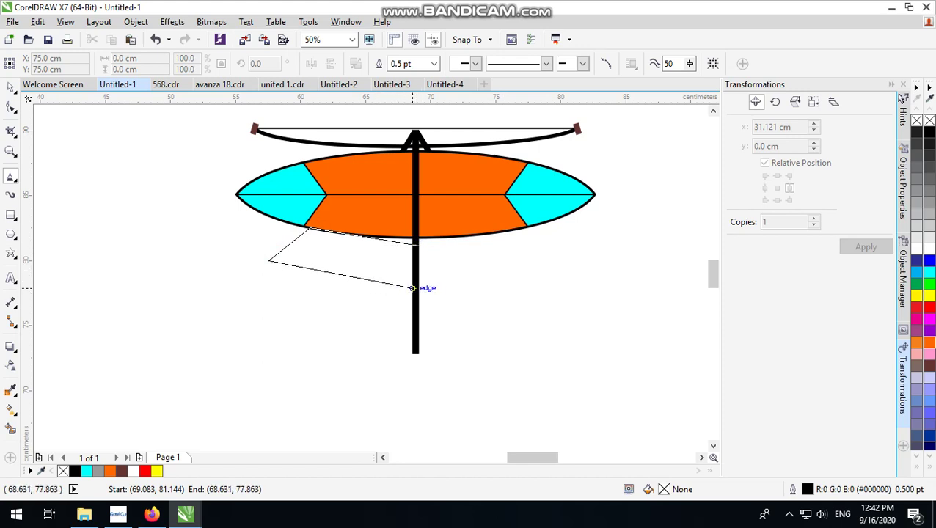
left_click(415, 287)
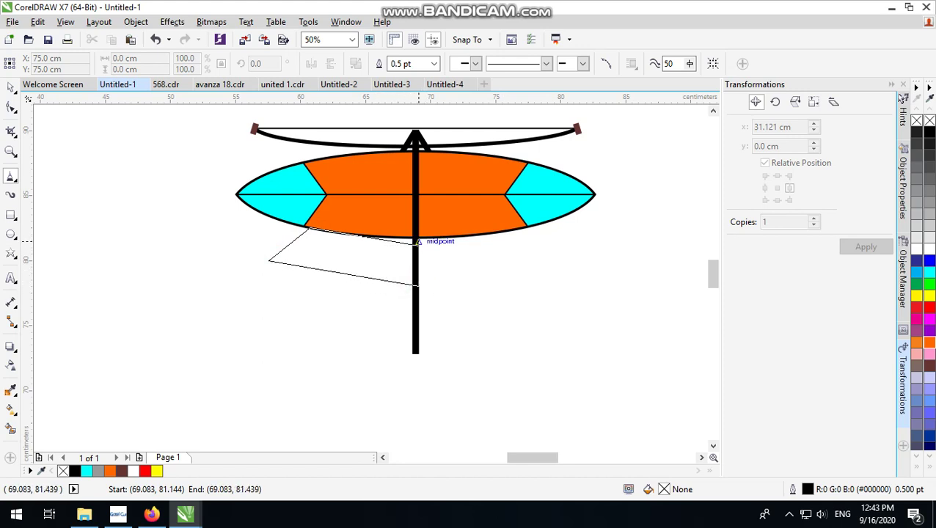
left_click(417, 242)
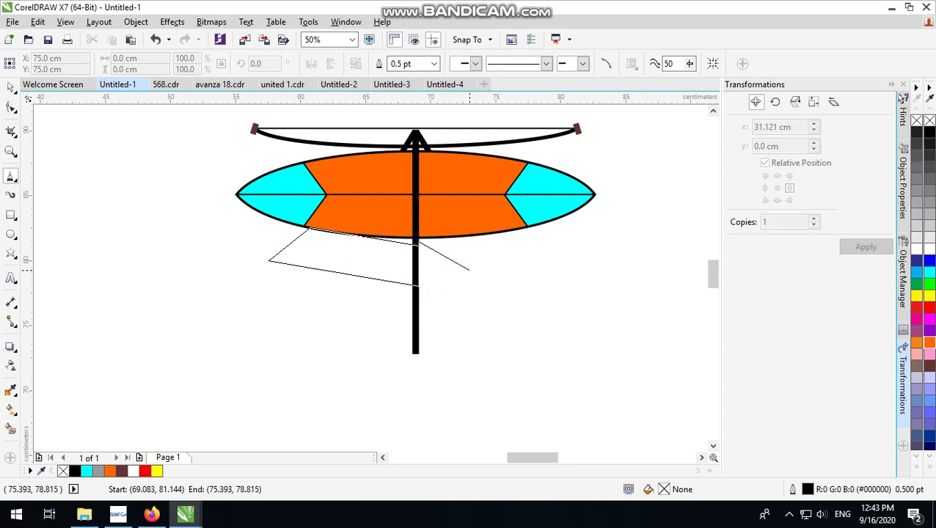
left_click(418, 245)
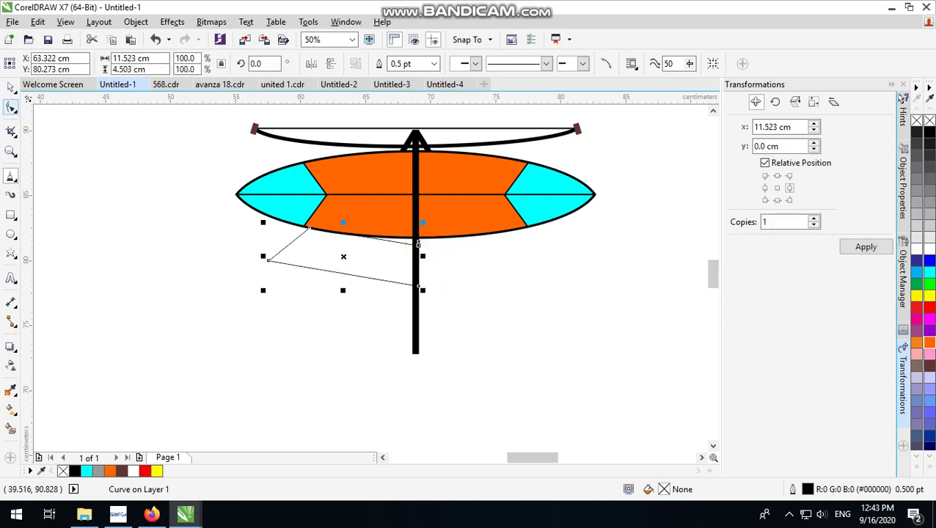
Step: Delete the surplus node where the new outline closes at the pole's right edge
left_click(11, 107)
scroll(414, 244, "up", 3)
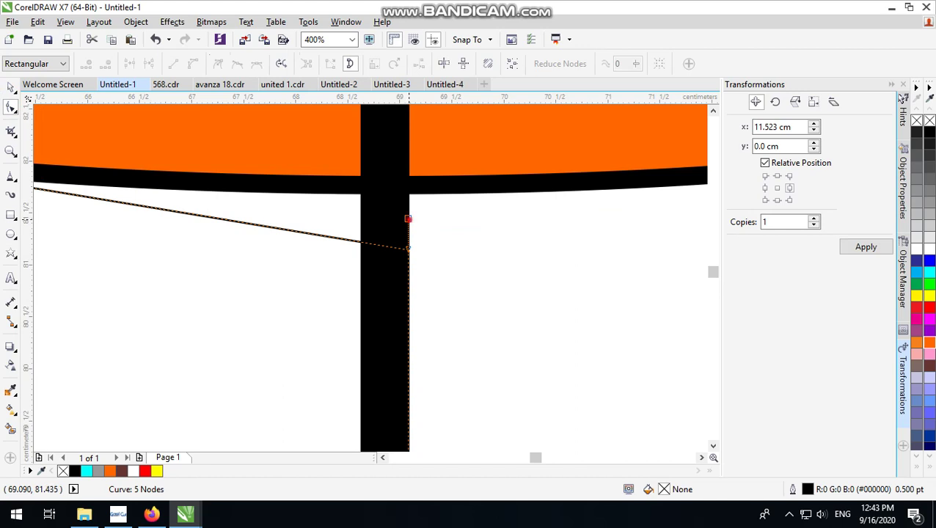
key("Delete")
scroll(411, 242, "down", 3)
scroll(462, 264, "up", 1)
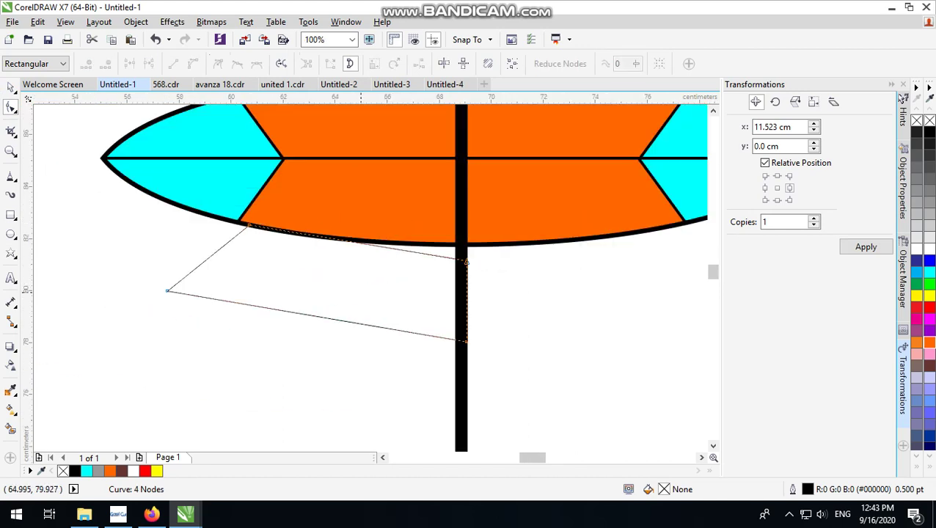
Step: Reshape the outline by moving its two pole-side nodes down onto the pole's centre and its upper node inward below the ellipse
left_click(465, 341)
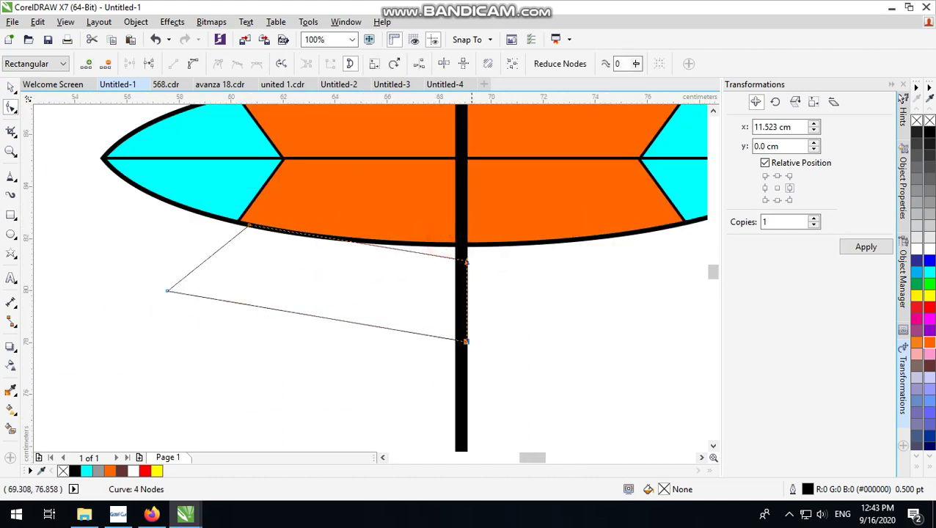
left_click_drag(466, 341, 461, 376)
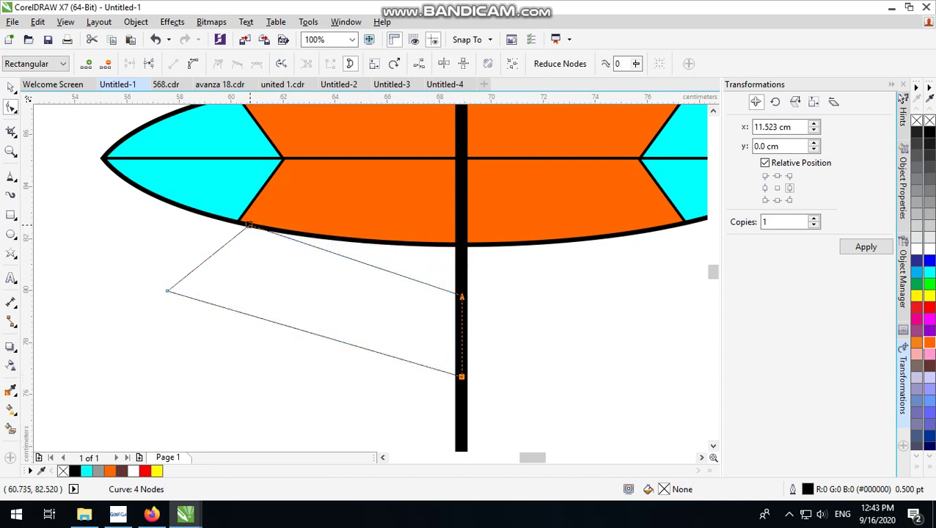
left_click_drag(248, 224, 346, 258)
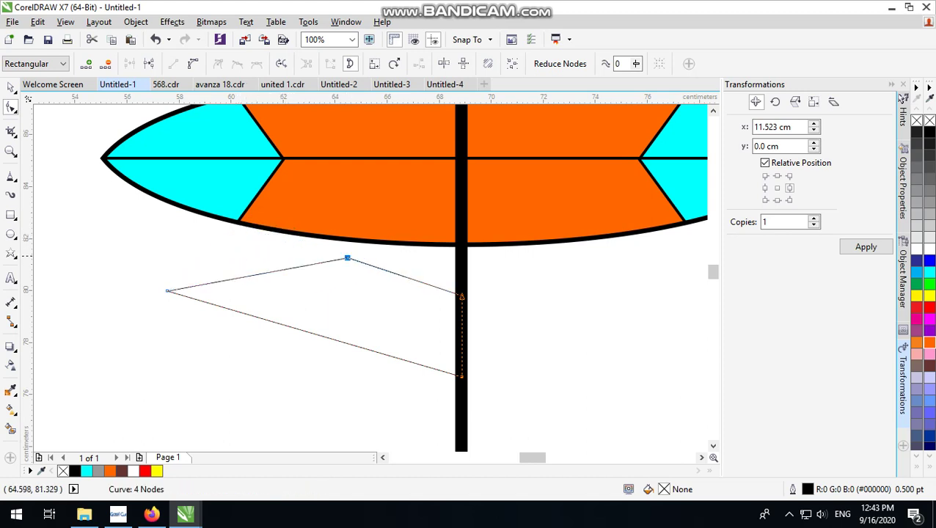
scroll(391, 320, "down", 3)
scroll(391, 300, "up", 3)
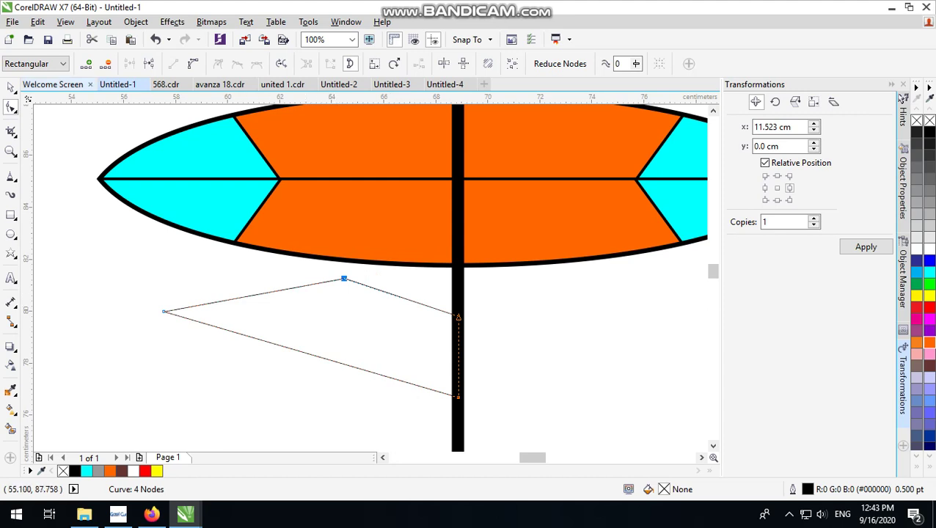
Step: Move the angular wing up until it touches the ellipse's lower edge and set its outline width to 3.0 pt
left_click(10, 87)
left_click_drag(415, 383, 416, 367)
left_click(402, 63)
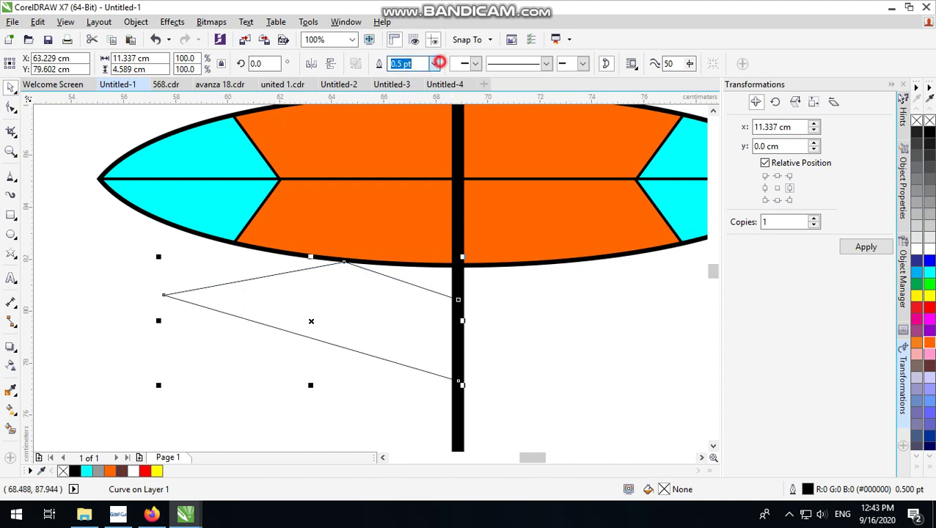
left_click(433, 63)
left_click(406, 150)
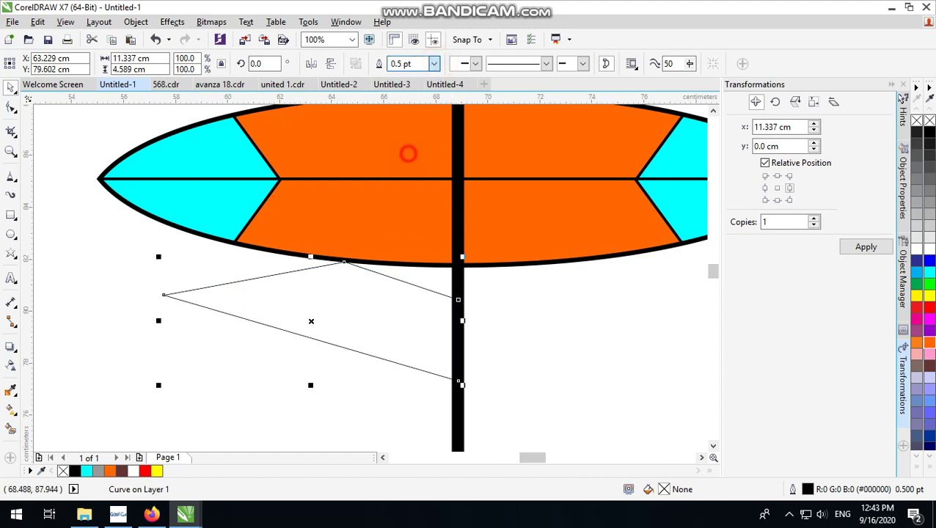
scroll(279, 275, "down", 2)
scroll(253, 295, "up", 2)
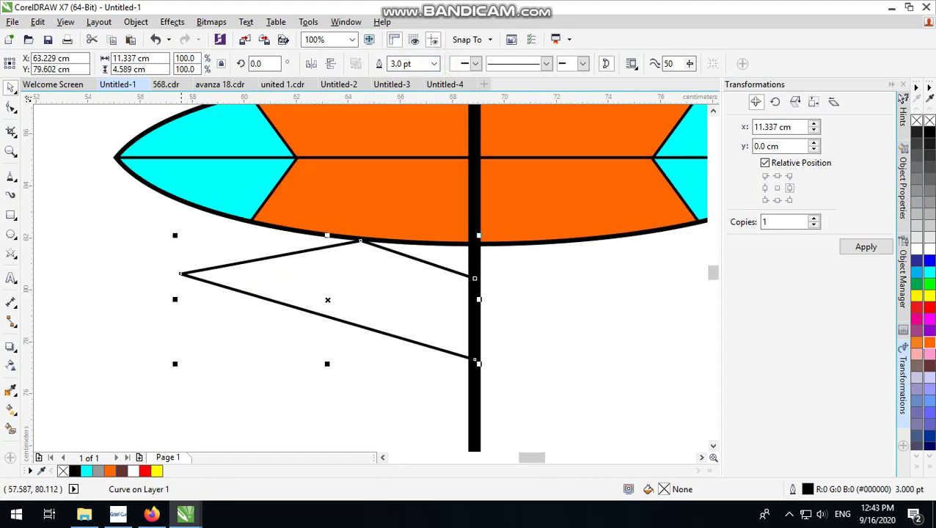
Step: Create a horizontally mirrored copy of the wing on the right side of the pole
left_click_drag(176, 300, 526, 278)
right_click(526, 311)
left_click_drag(526, 311, 527, 308)
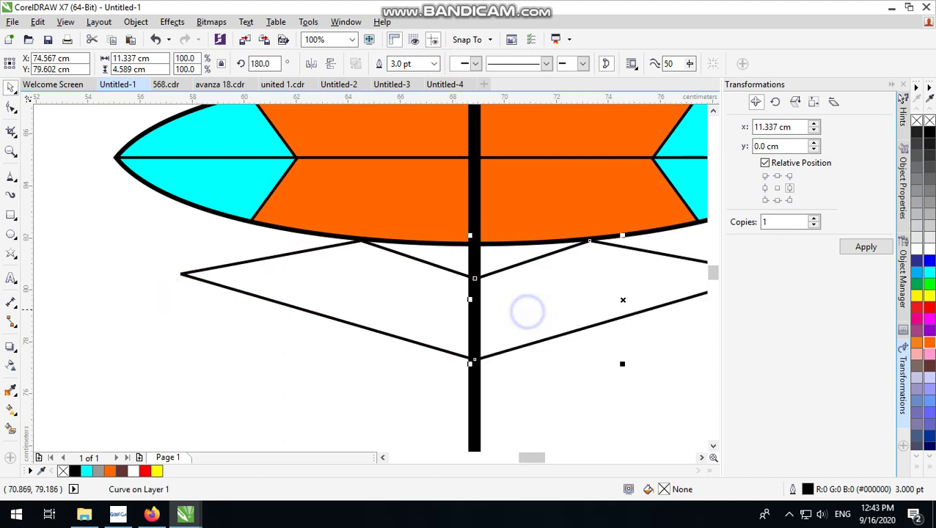
Step: Group the two wing halves and centre the group horizontally on the pole
left_click(365, 290, "shift")
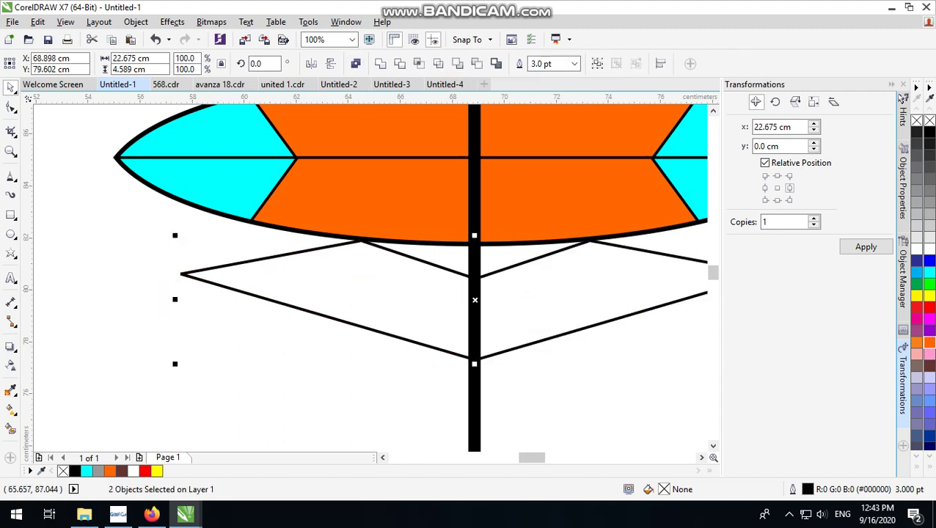
left_click(596, 64)
left_click(472, 415, "shift")
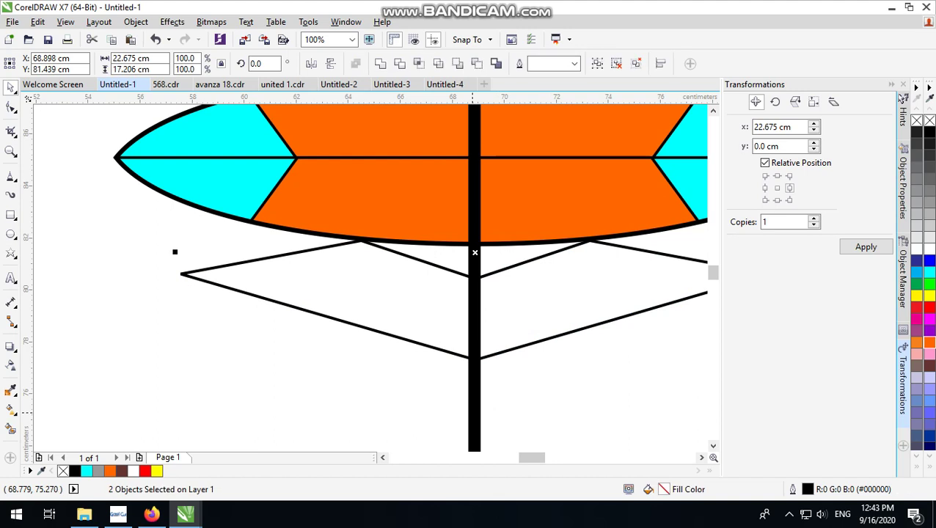
left_click(619, 364)
scroll(417, 317, "down", 2)
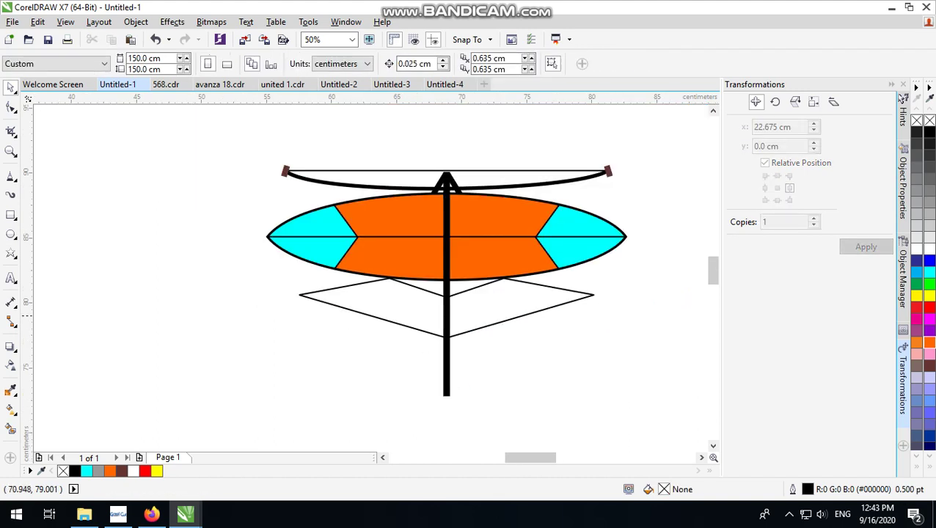
Step: Fill the wing group with red and send it behind the pole
left_click(495, 313)
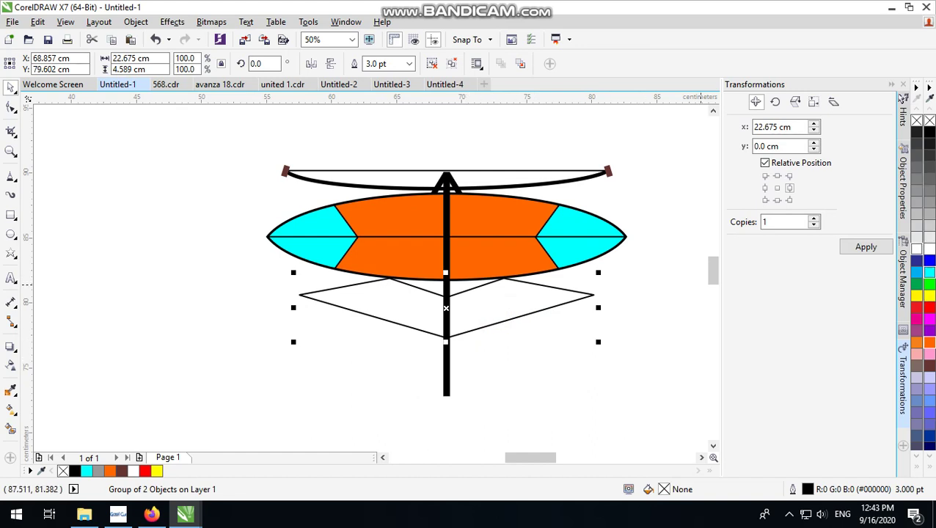
left_click(929, 308)
left_click(653, 328)
left_click(482, 309)
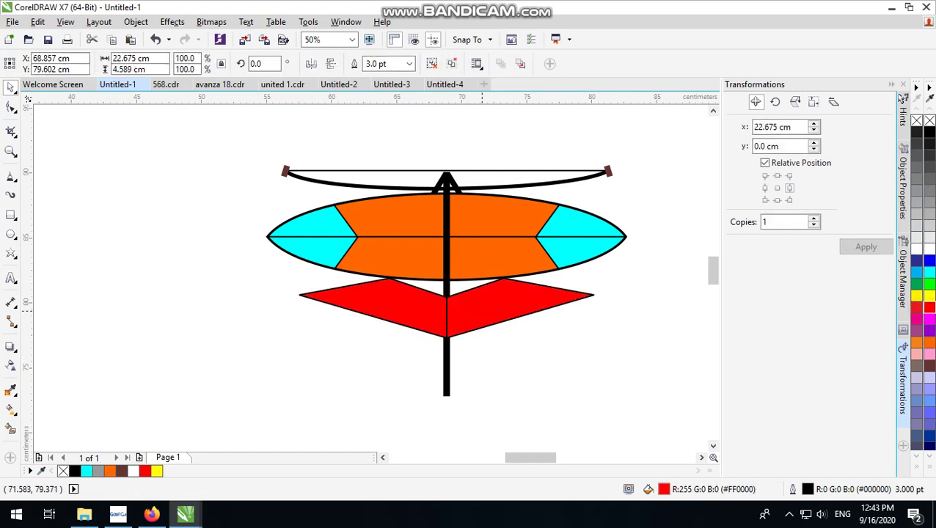
key("shift+Page_Down")
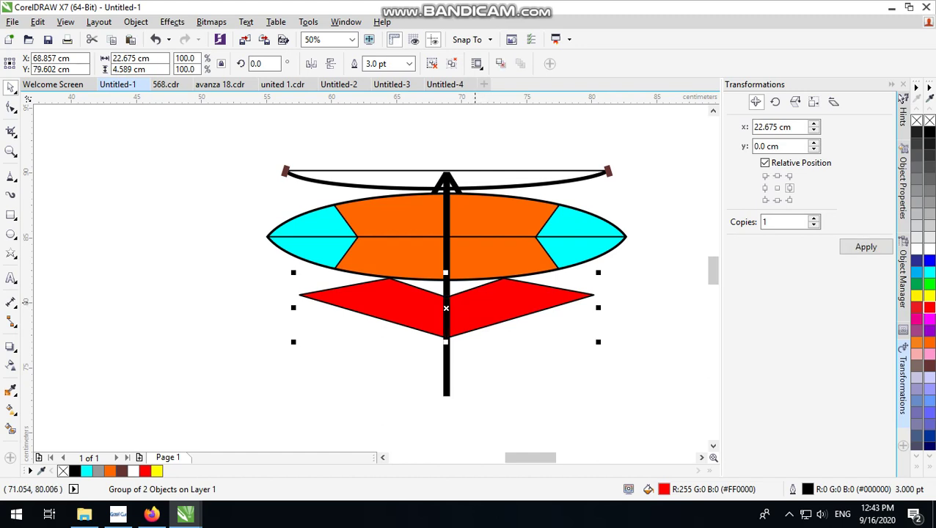
left_click(526, 340)
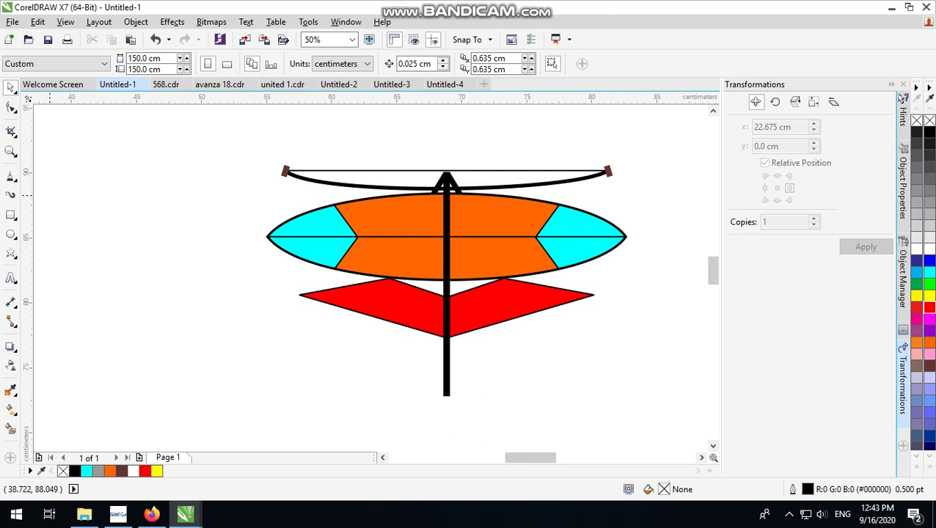
Step: Draw a closed hooked tail outline about 10.8 by 6.2 cm with the Pen tool, from the red wing's lower-left edge to the pole
left_click(11, 176)
scroll(372, 320, "up", 1)
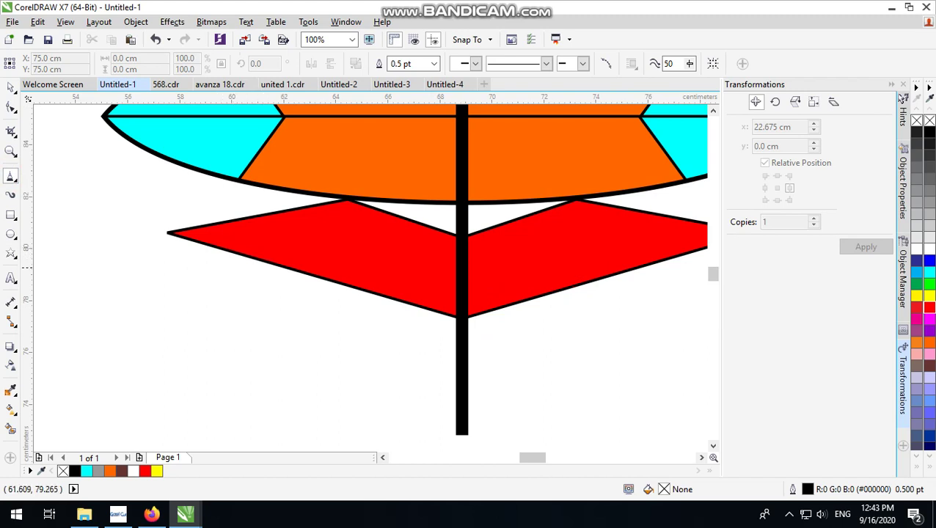
mouse_move(263, 262)
left_mouse_down()
mouse_move(181, 336)
mouse_move(206, 393)
mouse_move(265, 423)
mouse_move(309, 423)
mouse_move(410, 399)
mouse_move(435, 367)
mouse_move(435, 342)
mouse_move(456, 339)
mouse_move(456, 317)
mouse_move(449, 380)
mouse_move(459, 339)
left_mouse_up()
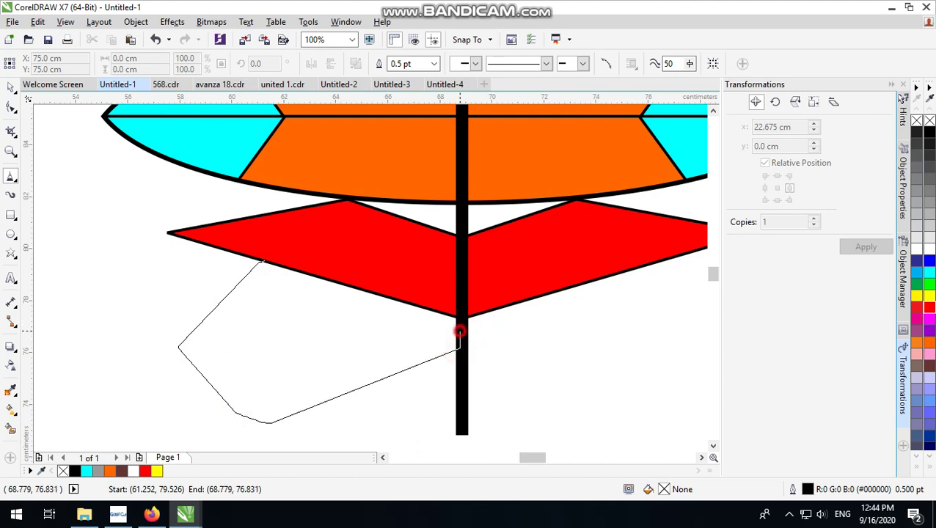
left_click(459, 333)
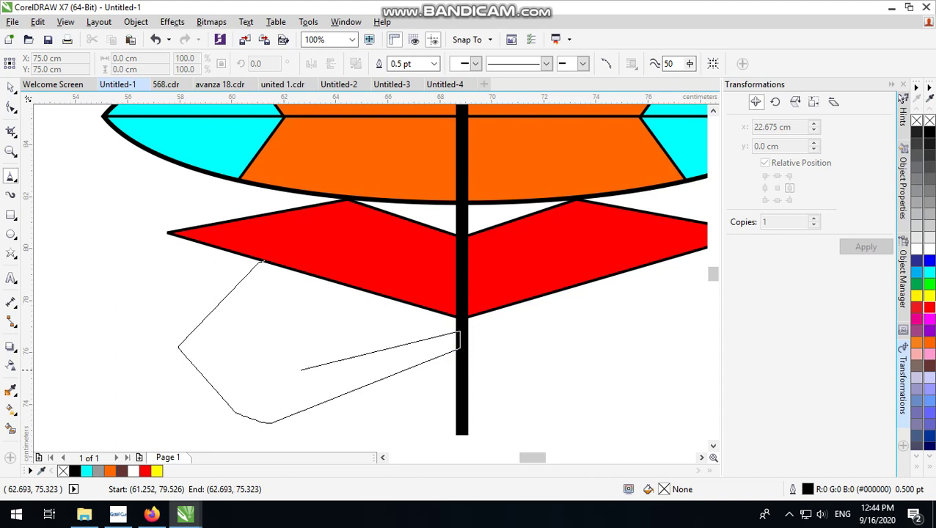
left_click(299, 370)
left_click(250, 315)
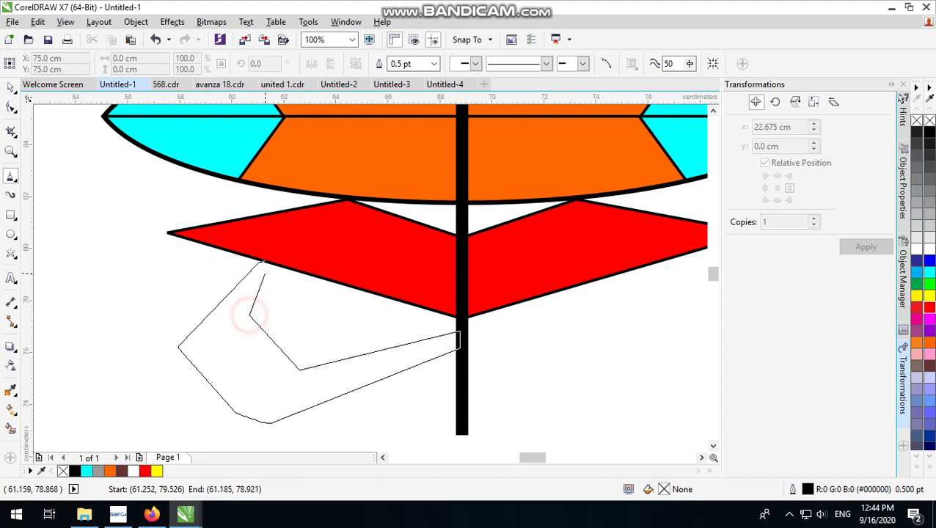
left_click(262, 261)
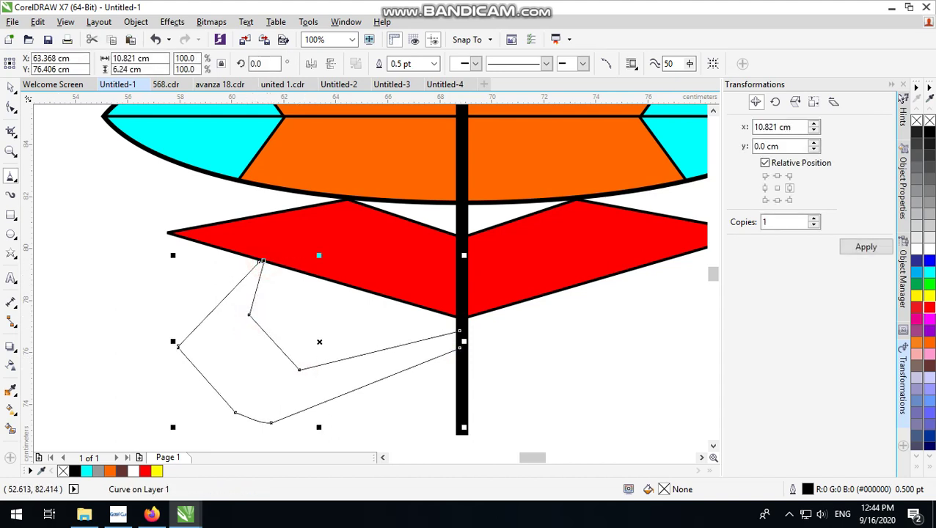
Step: Delete the tail outline's surplus node at the red wing's edge, plus its left corner nodes and upper inner corner node
key("F10")
scroll(267, 267, "up", 2)
left_click_drag(228, 229, 185, 264)
key("Delete")
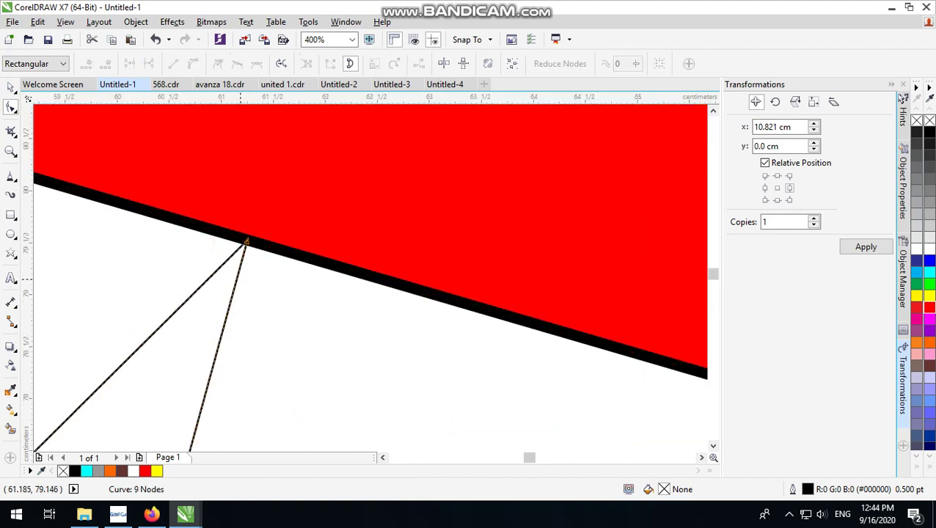
scroll(262, 239, "down", 2)
left_click_drag(133, 266, 269, 393)
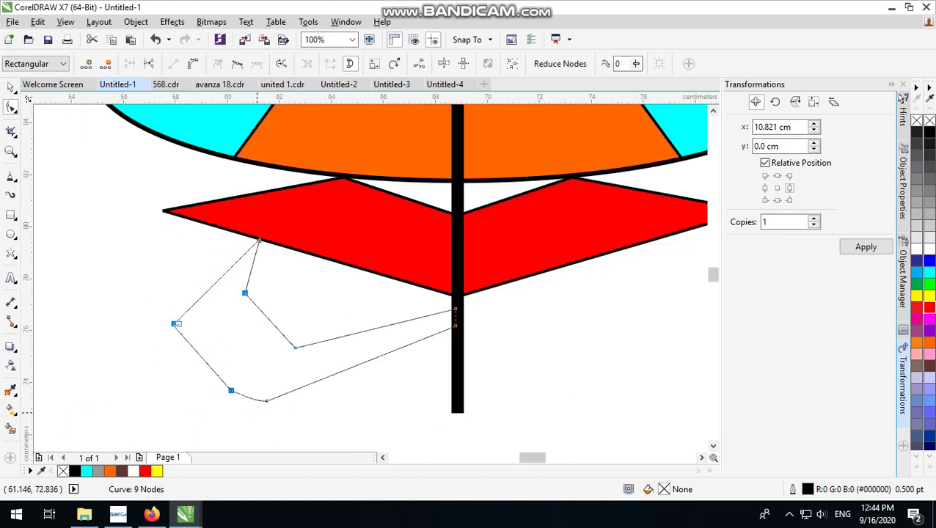
key("Delete")
Step: Convert the tail's inner line to a curve and delete the remaining inner and lower corner nodes to smooth the shape
left_click_drag(299, 350, 272, 322)
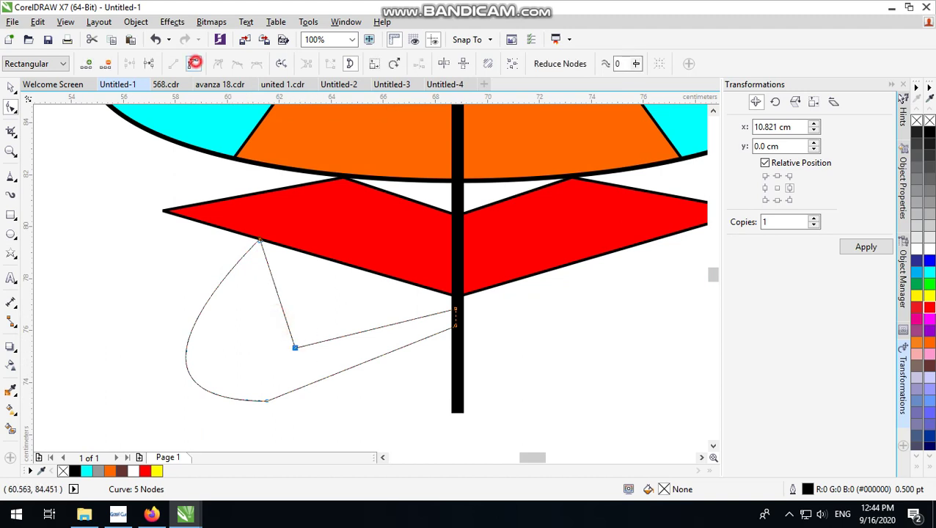
left_click(195, 63)
double_click(295, 347)
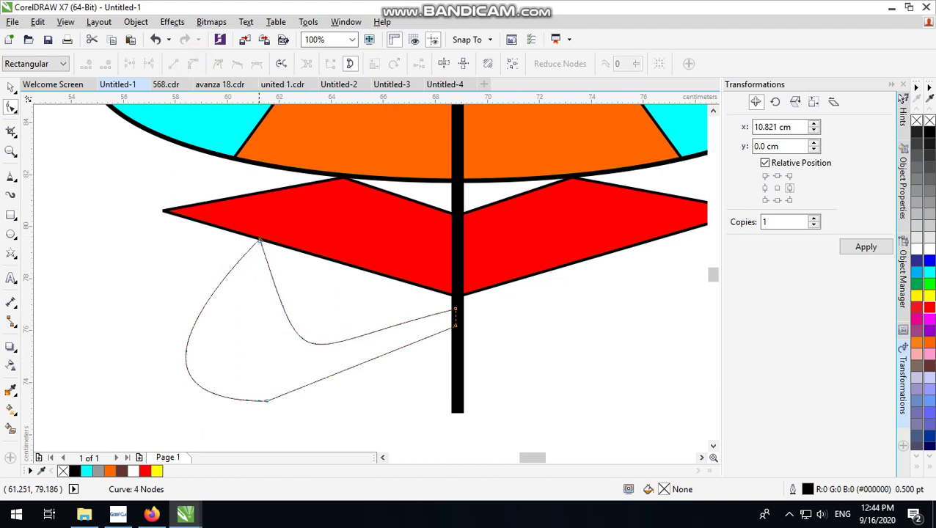
left_click(258, 387)
key("Delete")
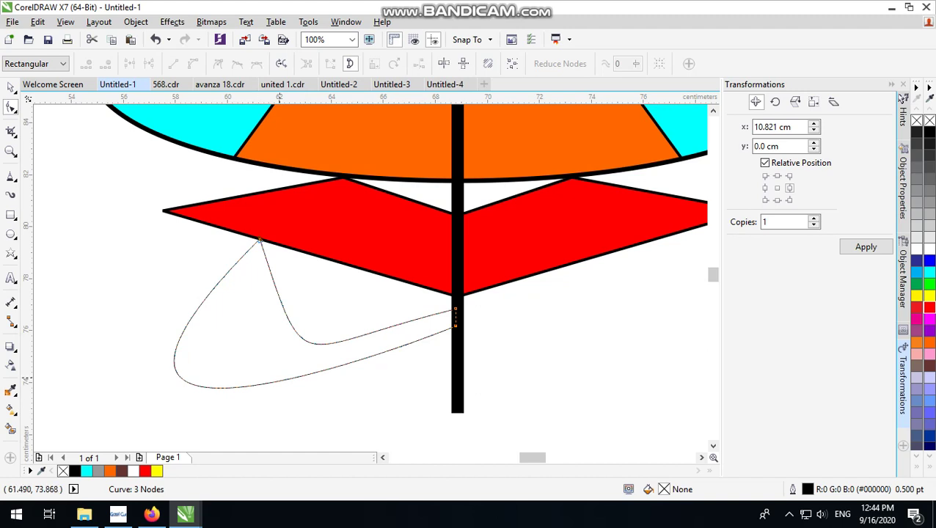
Step: Move the tail's top node inward along the red wing's edge and adjust its curve handles to round the outer curve
left_click_drag(177, 377, 200, 376)
left_click_drag(259, 239, 276, 264)
scroll(339, 231, "down", 3)
scroll(285, 295, "up", 1)
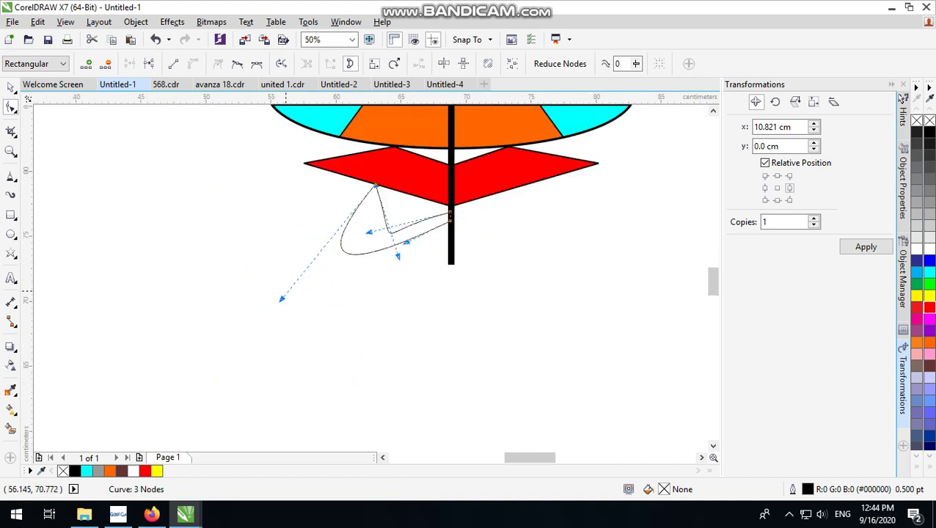
left_click_drag(281, 299, 278, 211)
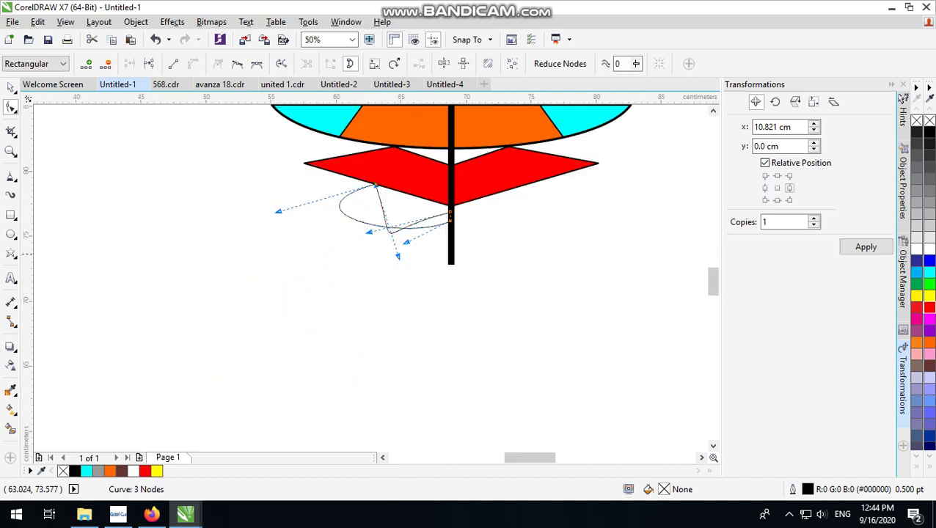
left_click_drag(398, 256, 305, 295)
Step: Adjust the inner curve's handles at the tail's pole-side and top nodes to form an even, rounded crescent
scroll(382, 218, "up", 1)
left_click(503, 207)
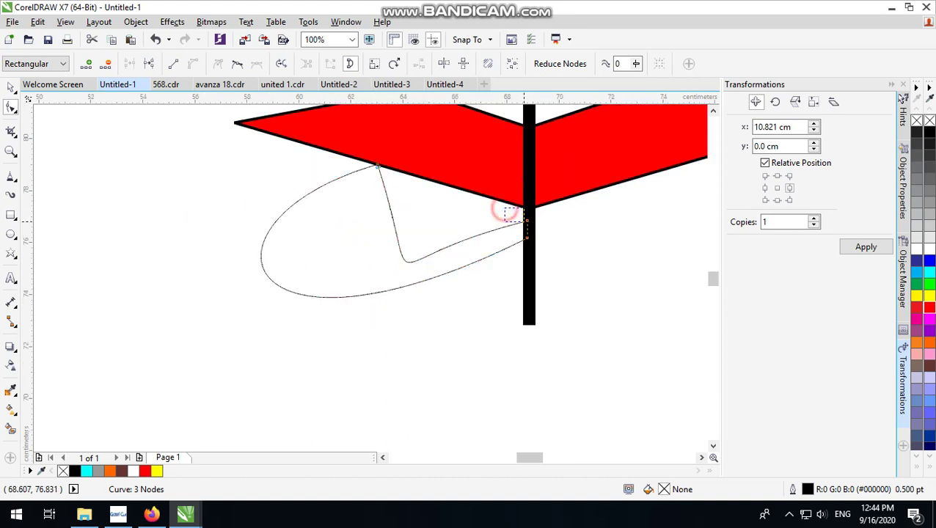
left_click_drag(426, 305, 287, 235)
left_click_drag(364, 260, 333, 288)
scroll(332, 289, "down", 1)
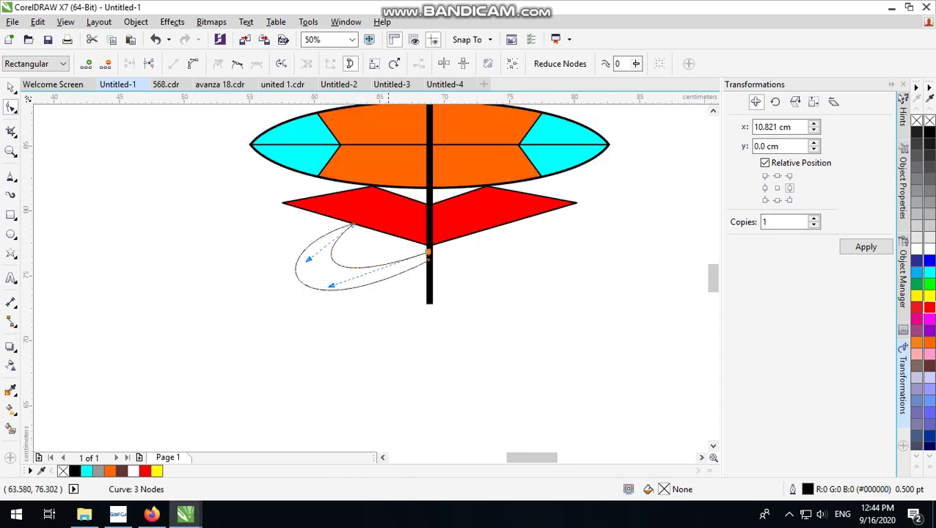
Step: Set the crescent tail's outline width to 3 pt
scroll(402, 245, "up", 1)
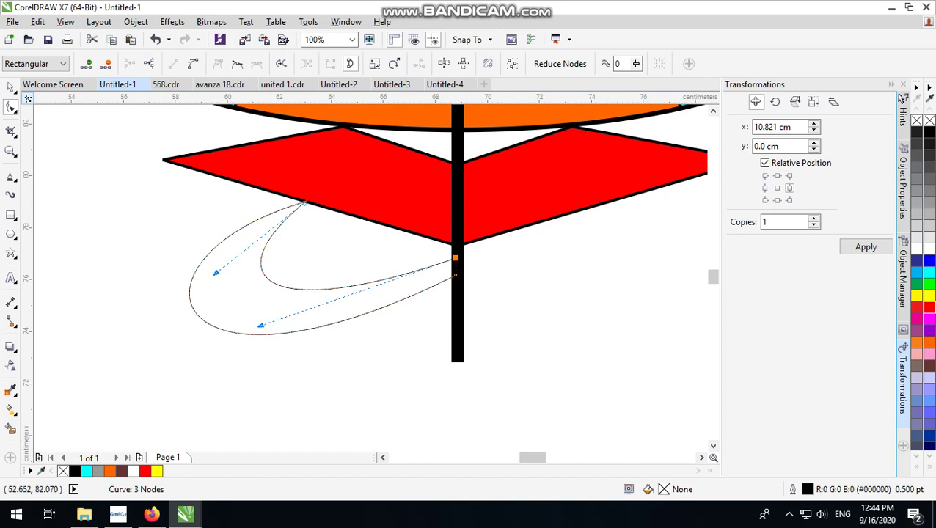
left_click(10, 87)
scroll(251, 264, "down", 1)
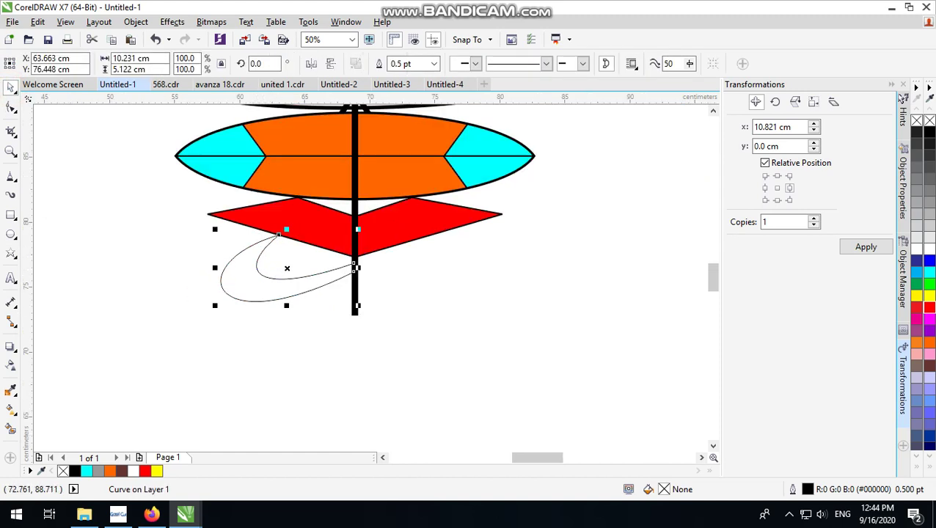
left_click(433, 64)
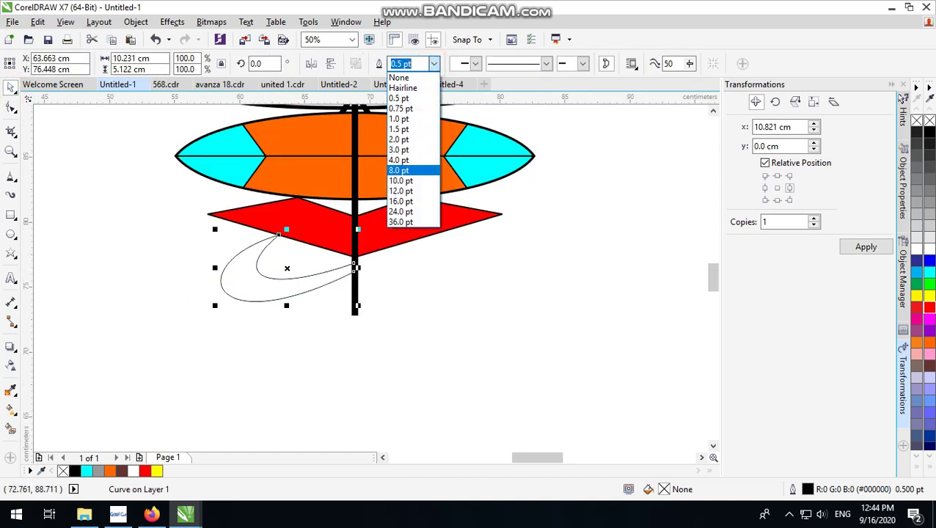
key("Escape")
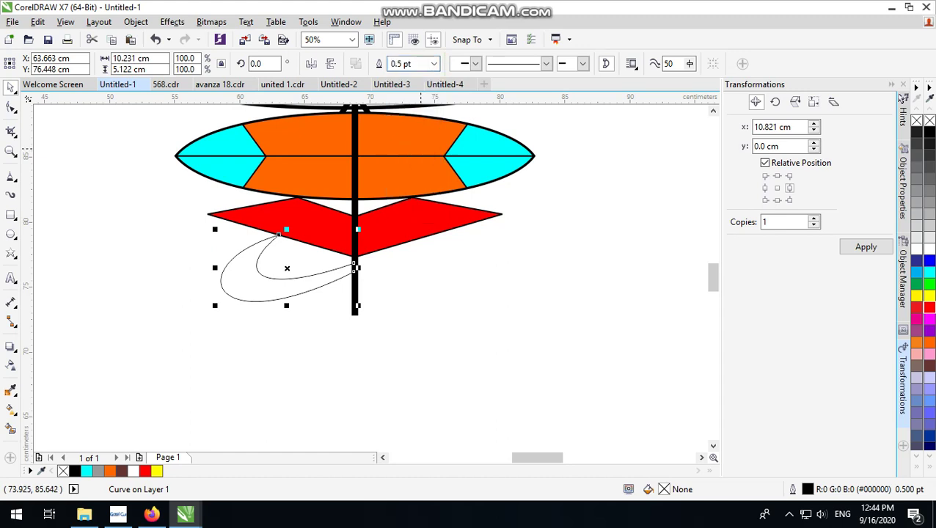
left_click(434, 63)
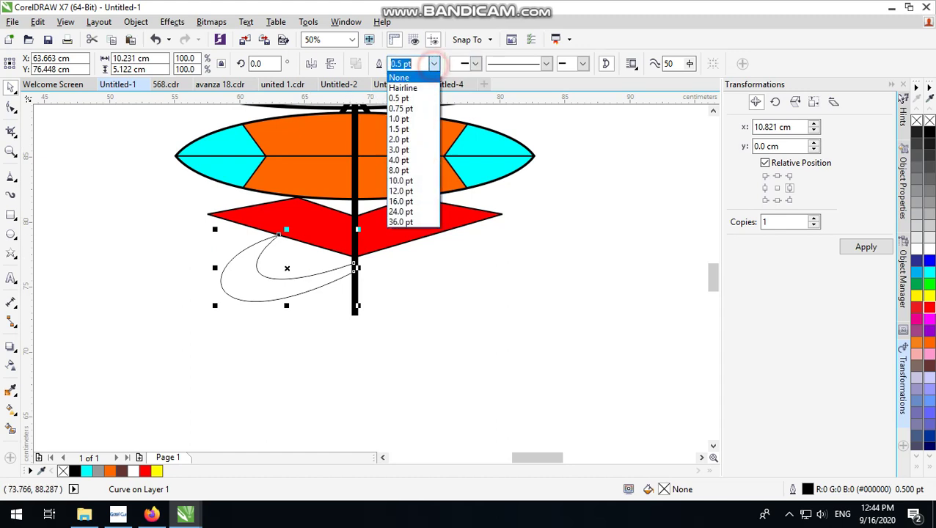
left_click(398, 150)
left_click(404, 305)
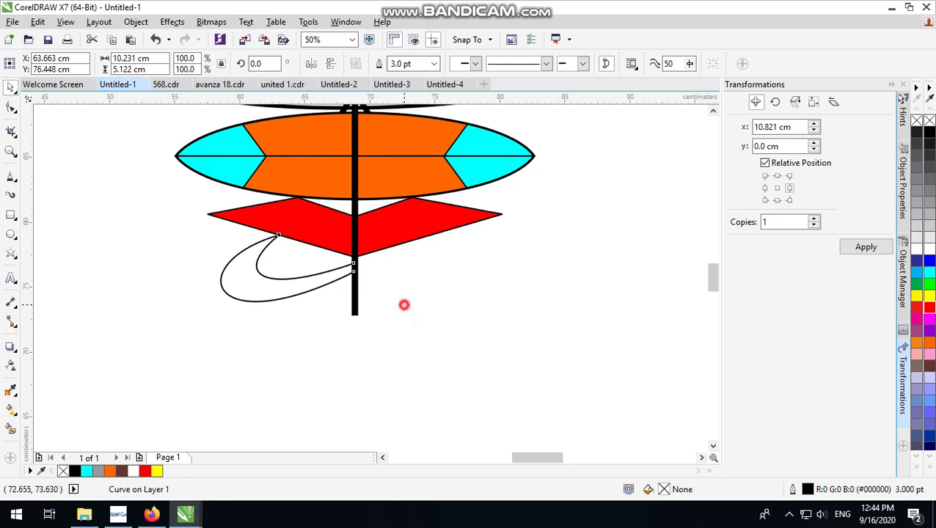
Step: Mirror a copy of the crescent tail to the opposite side of the pole and select both halves
left_click(232, 281)
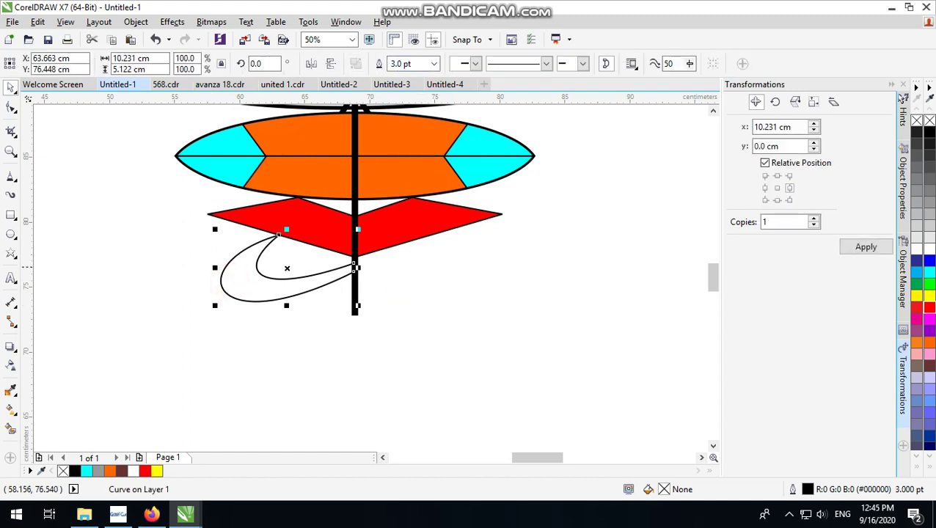
left_click_drag(215, 267, 216, 267)
left_click_drag(357, 274, 487, 267)
scroll(368, 264, "up", 2)
left_click(267, 284, "shift")
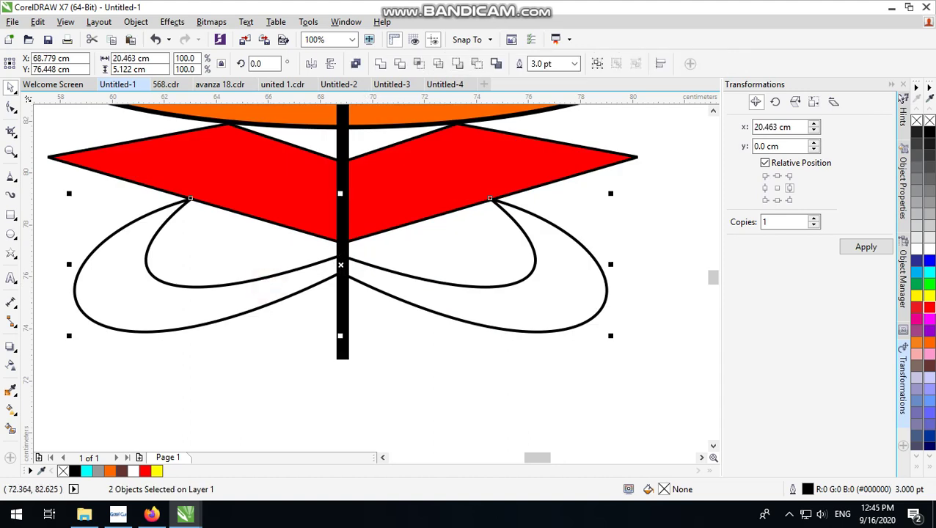
Step: Group the two crescent tail halves and centre the group horizontally on the pole
left_click(597, 63)
left_click(340, 313, "shift")
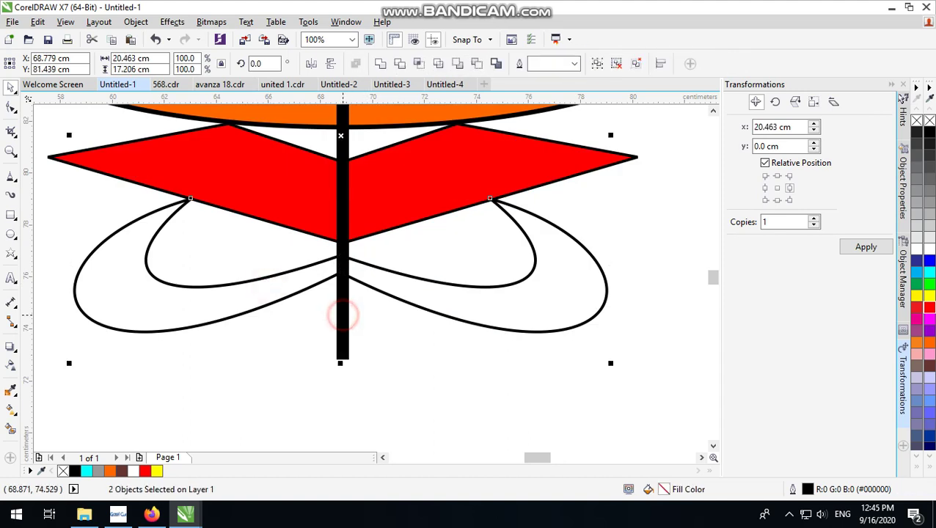
left_click_drag(340, 313, 342, 313)
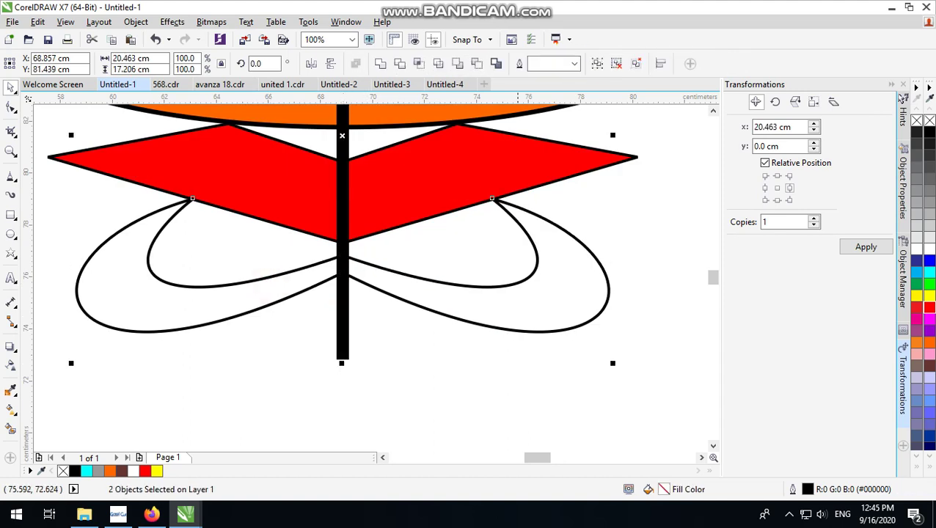
left_click(516, 359)
Step: Fill the tail group with bright green and send it behind the pole
left_click(507, 307)
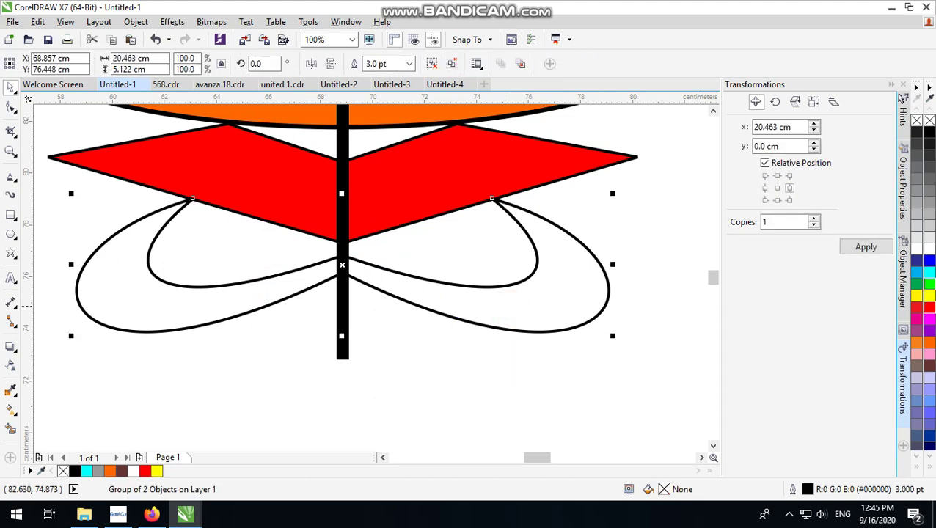
left_click(928, 284)
left_click(556, 362)
left_click(435, 294)
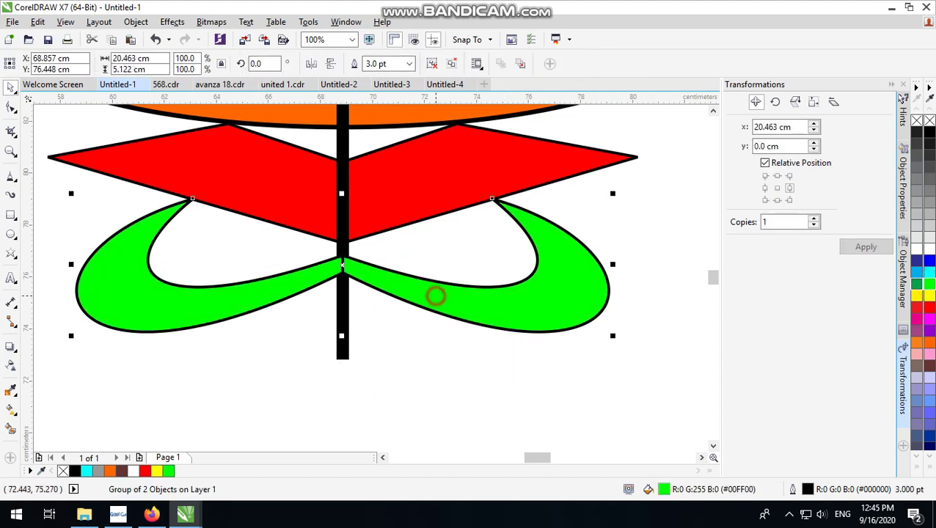
scroll(435, 294, "down", 2)
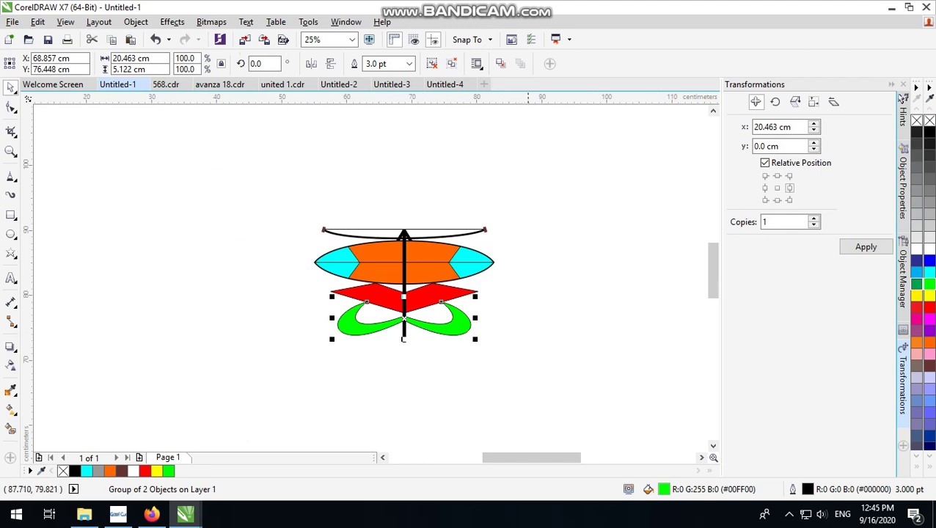
left_click(528, 293)
Step: Flatten the green tail group to about 3.9 cm high and move it up against the red wing's lower edge
scroll(420, 336, "up", 1)
scroll(402, 323, "up", 1)
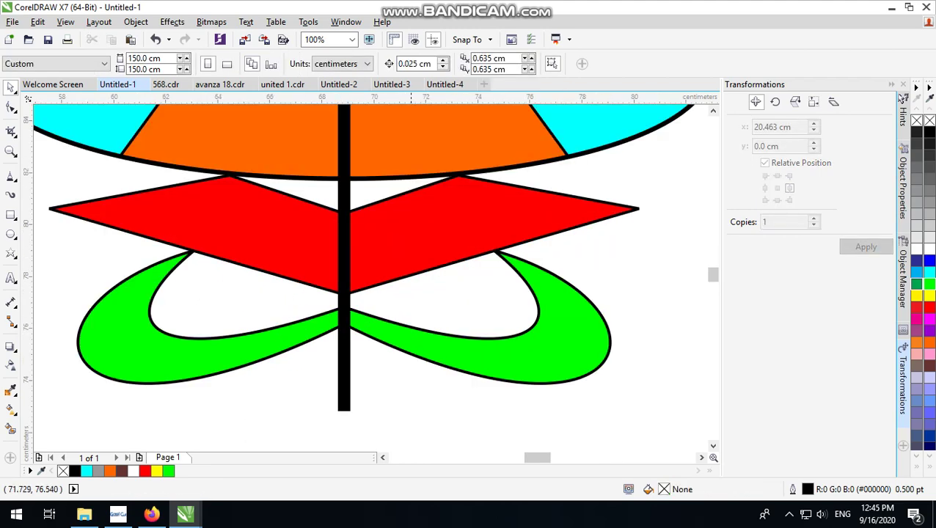
left_click(387, 328)
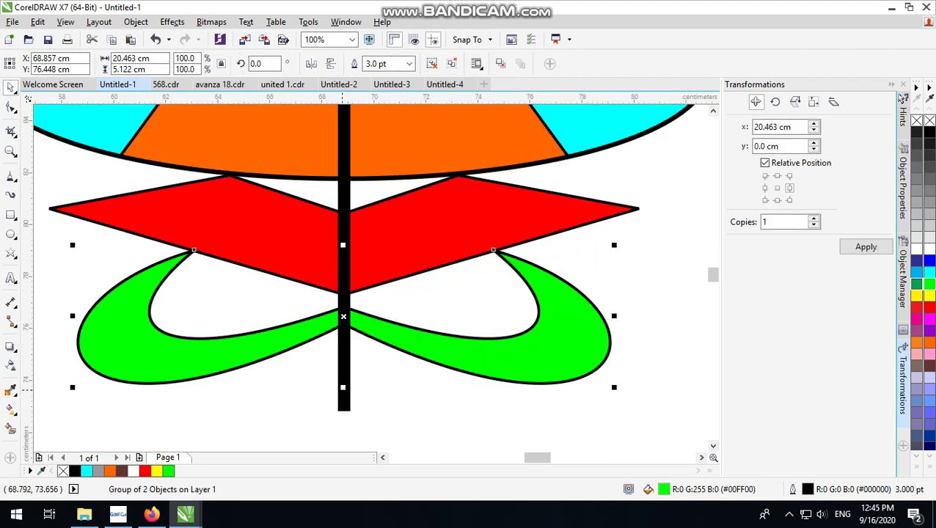
left_click_drag(343, 386, 343, 369)
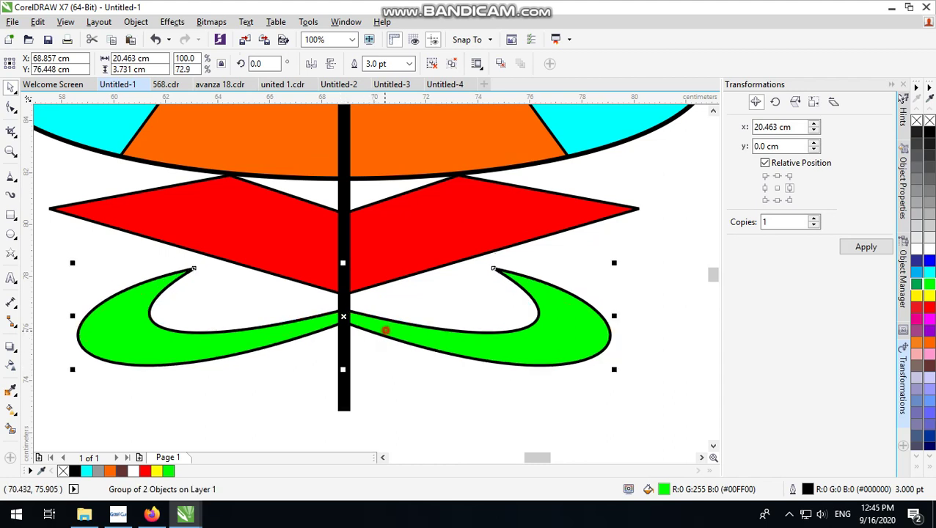
left_click_drag(385, 330, 370, 315)
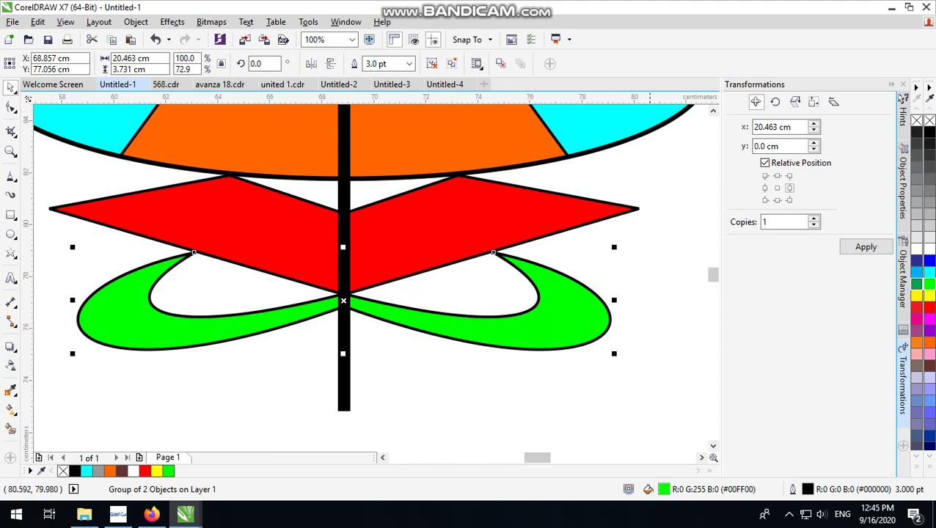
left_click_drag(342, 353, 343, 358)
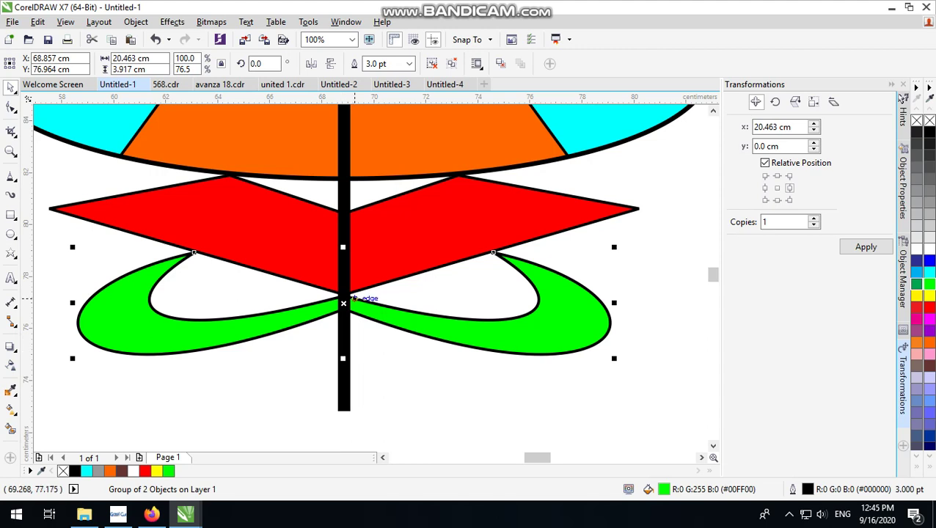
Step: Draw a closed triangle with the Pen tool from the tail's centre out to one side and back to the pole's foot
scroll(350, 298, "down", 1)
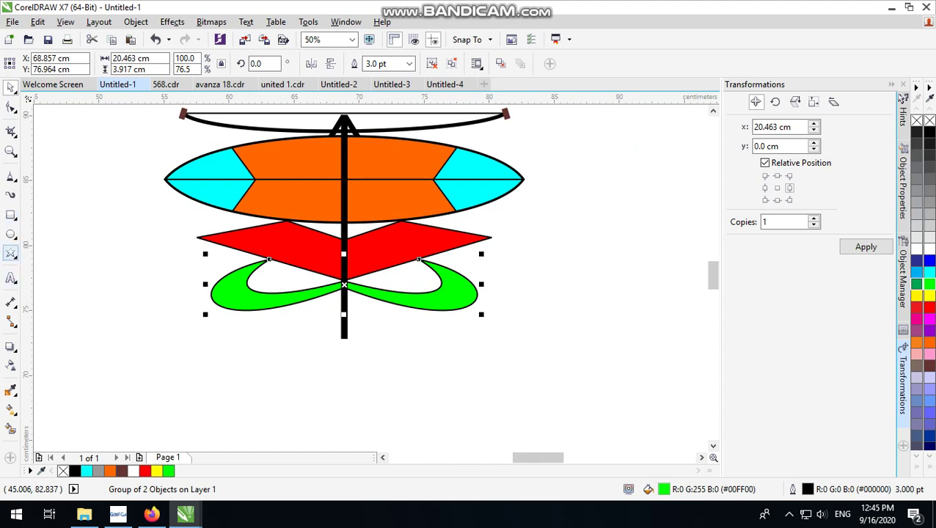
left_click(11, 176)
scroll(363, 327, "up", 1)
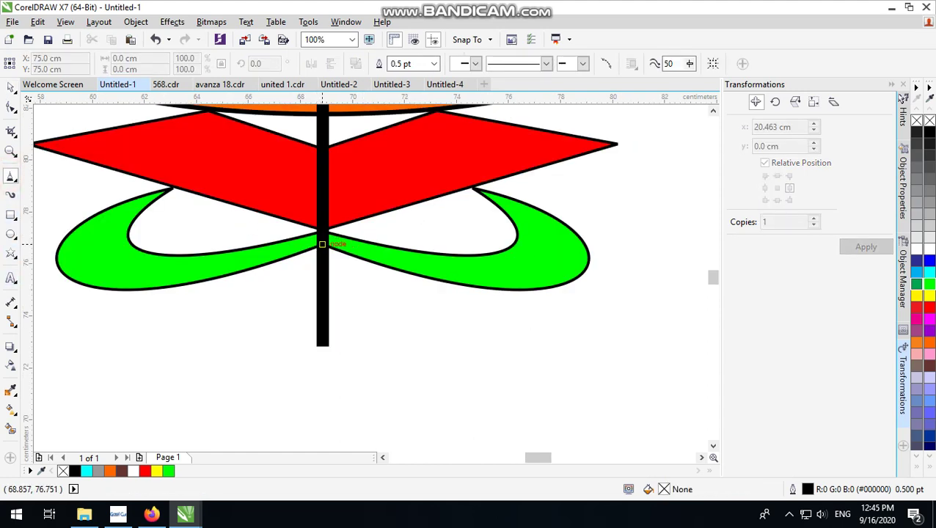
left_click(322, 243)
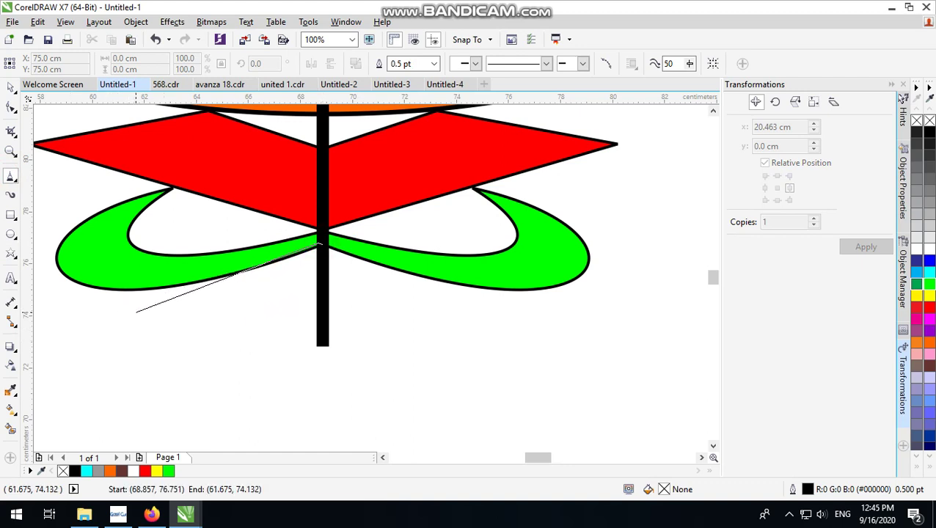
left_click(129, 304)
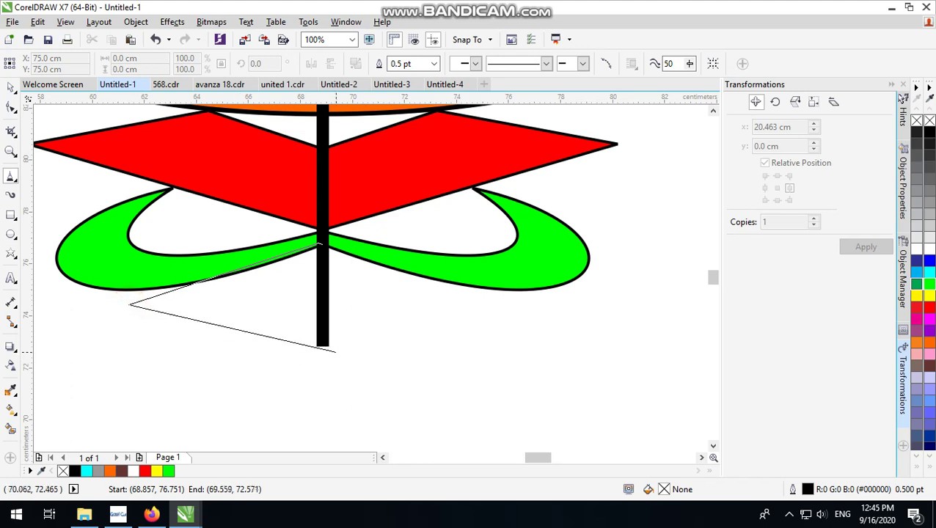
left_click(318, 343)
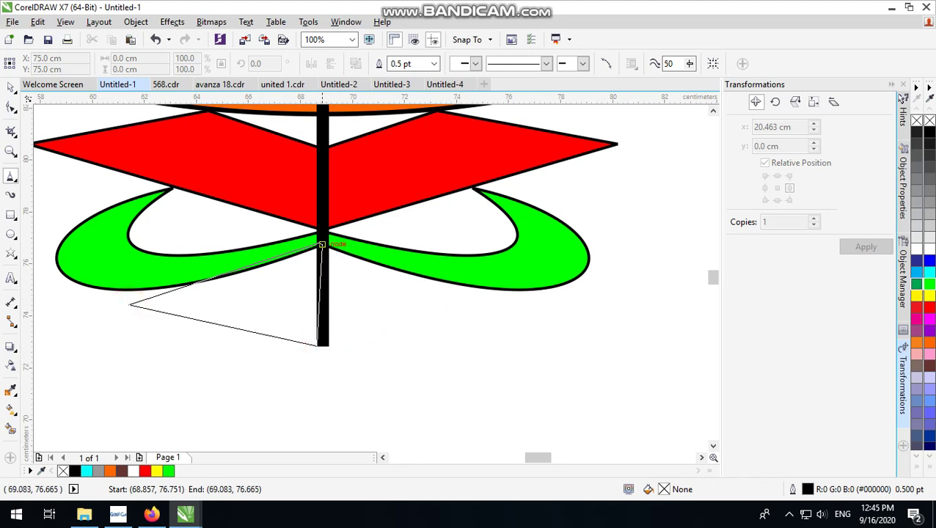
left_click(322, 244)
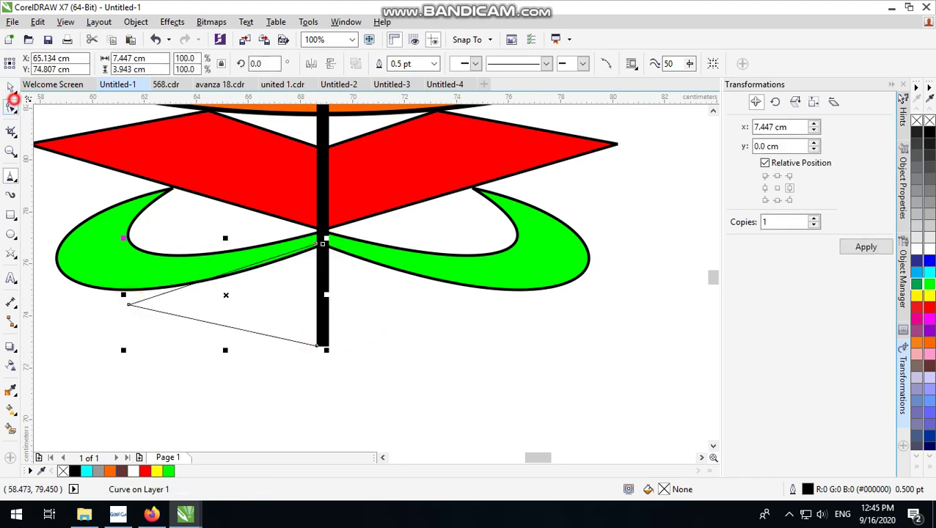
Step: Move the triangle's lower pole-side node to the pole's centreline and delete the surplus node near the top
left_click(11, 106)
scroll(376, 381, "up", 2)
left_click_drag(243, 321, 255, 322)
scroll(280, 317, "down", 2)
scroll(266, 218, "up", 2)
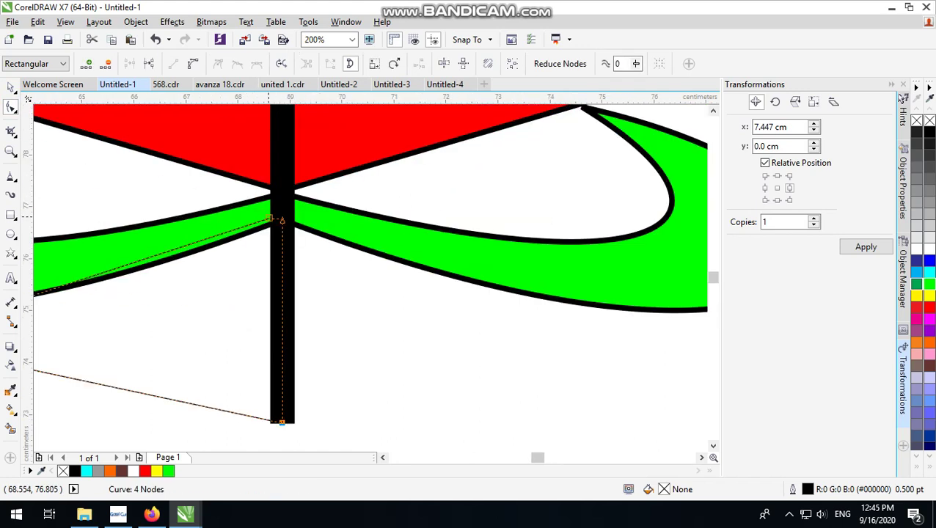
key("Delete")
left_click(282, 219)
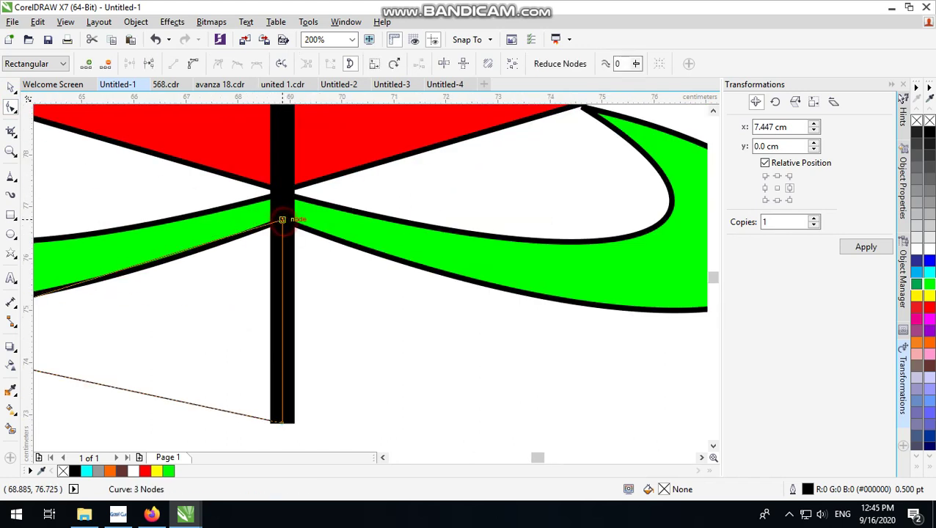
scroll(281, 222, "down", 2)
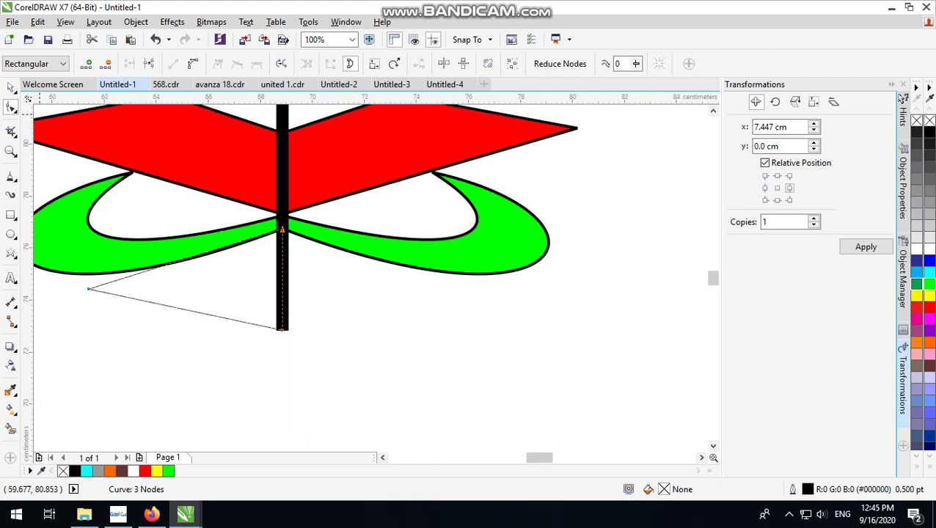
Step: Send the triangle behind the green tail and set its outline width to 3 pt
key("space")
left_click(434, 63)
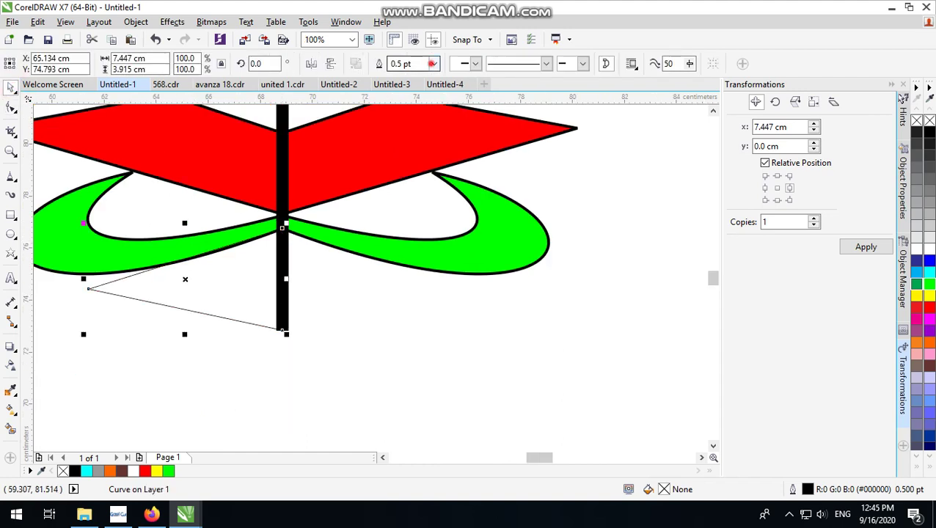
key("Escape")
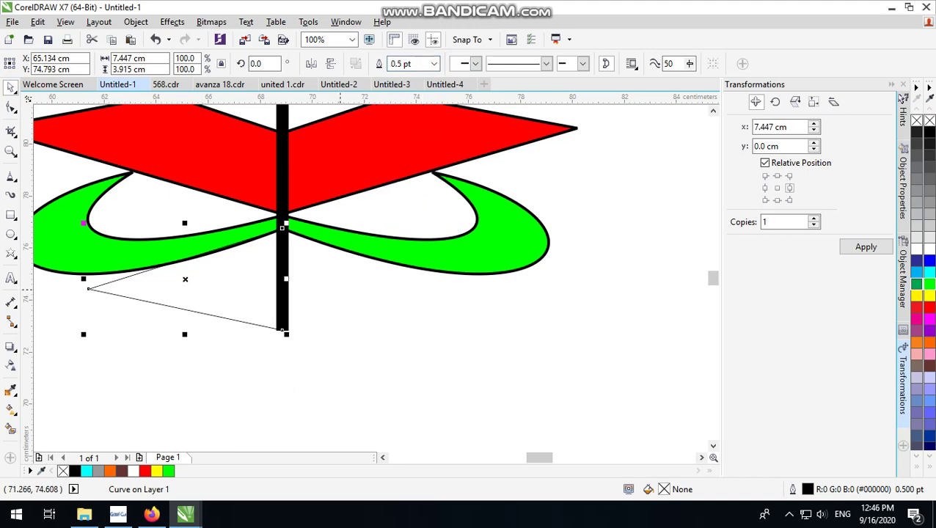
left_click(433, 63)
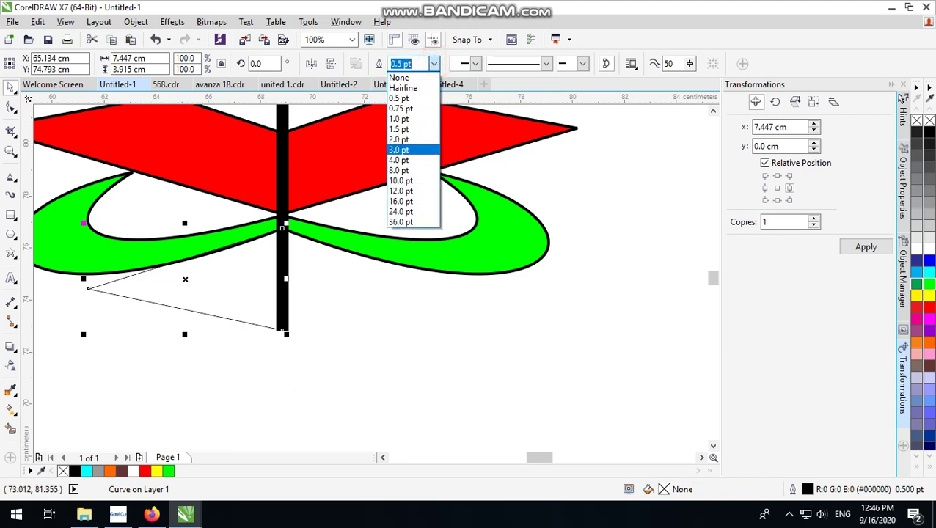
left_click(404, 150)
scroll(345, 312, "down", 1)
scroll(312, 285, "up", 2)
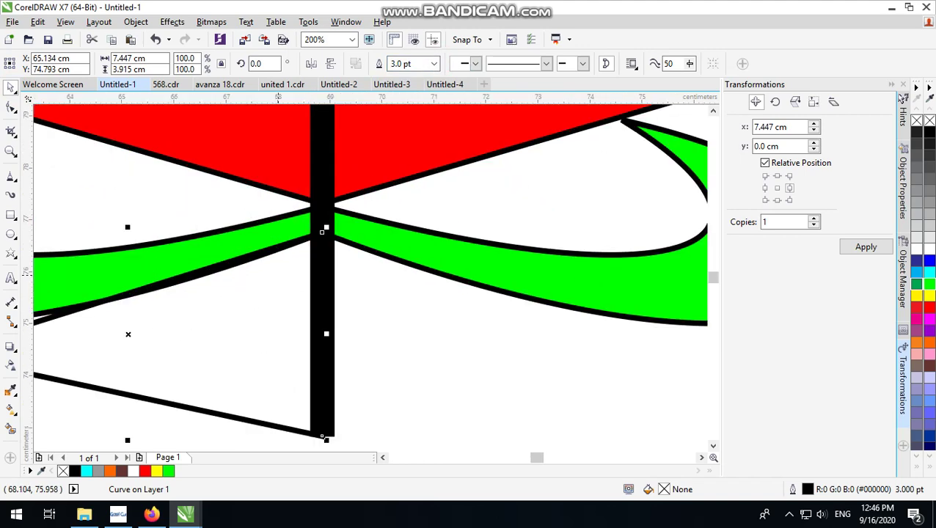
Step: Reduce the triangle's height to about 3.84 cm and mirror a copy across the pole
left_click(271, 277)
left_click(270, 276)
left_click_drag(126, 225, 129, 228)
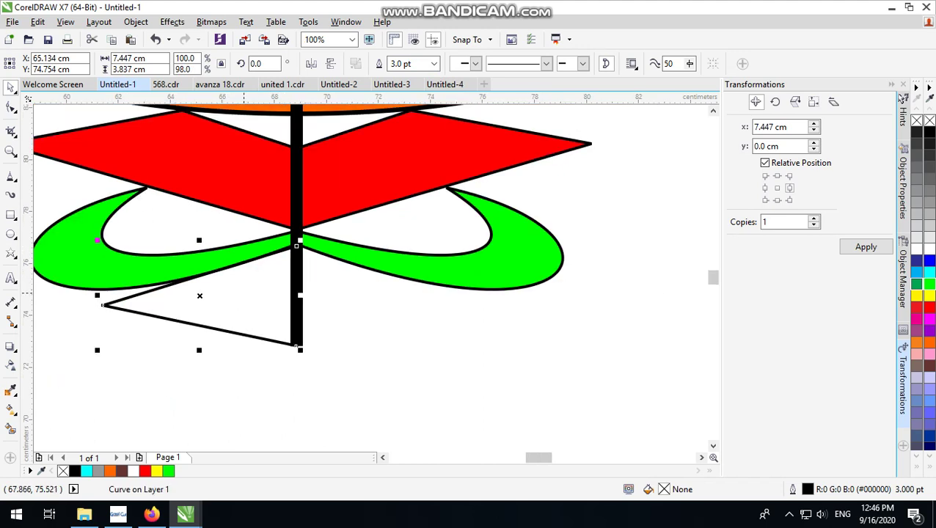
left_click_drag(99, 297, 491, 297)
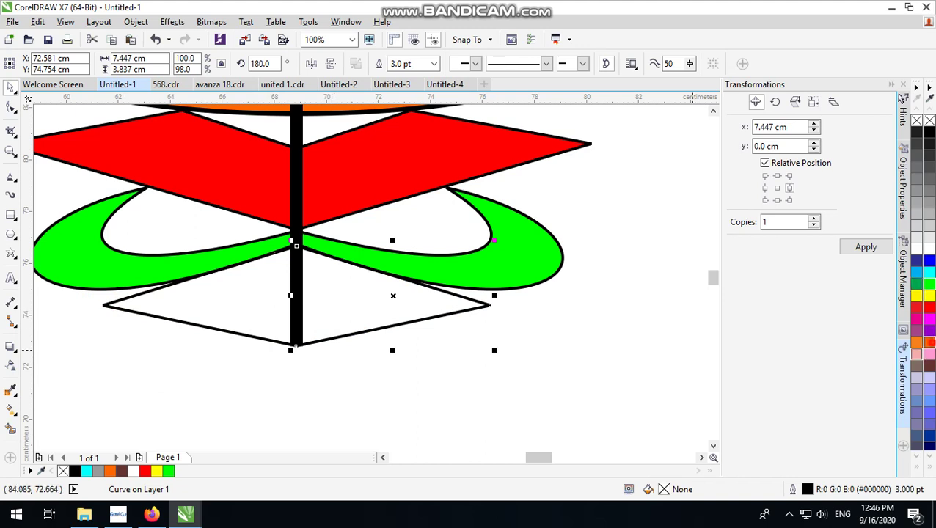
Step: Fill both triangle halves below the green tail with orange
left_click(928, 342)
left_click(247, 307, "shift")
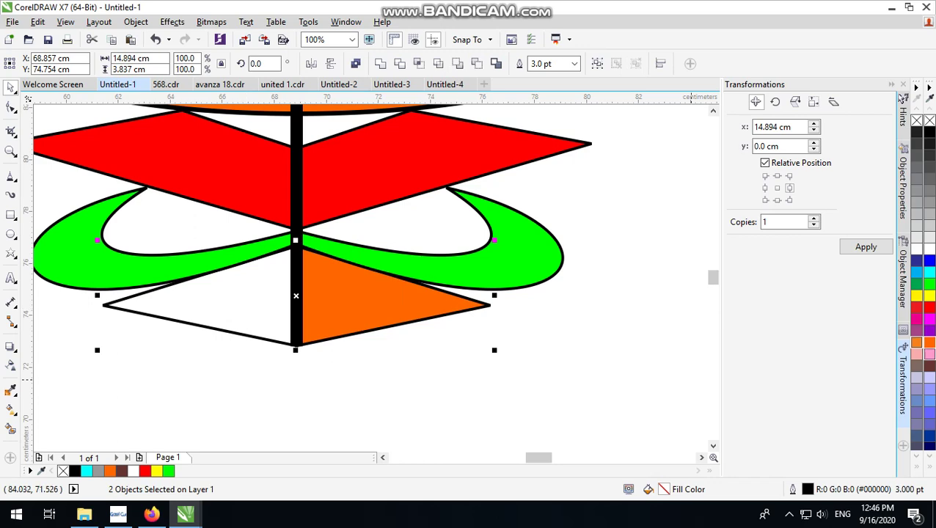
left_click(929, 342)
scroll(547, 370, "down", 2)
scroll(555, 369, "up", 1)
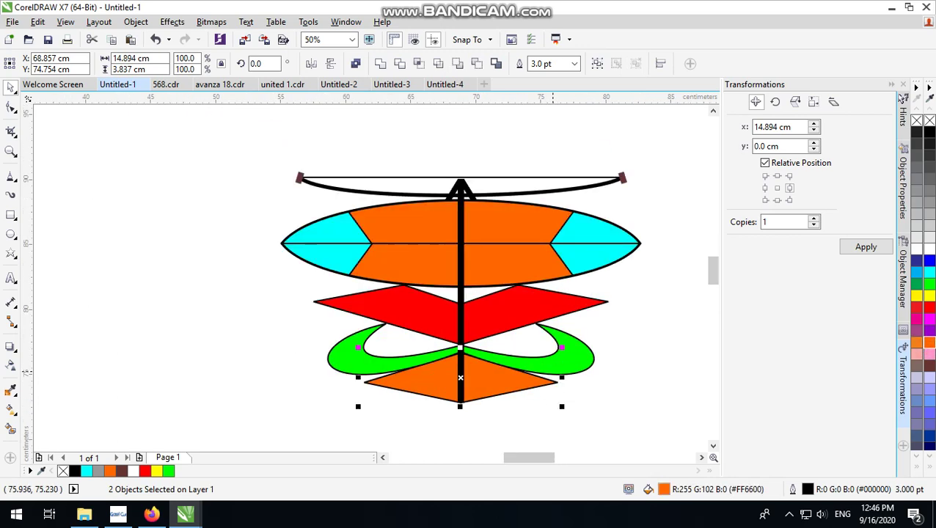
Step: Draw a five-pointed star inside the left green crescent and stretch it to about 4.94 × 2.25 cm
scroll(552, 372, "up", 1)
left_click(615, 290)
scroll(572, 301, "down", 2)
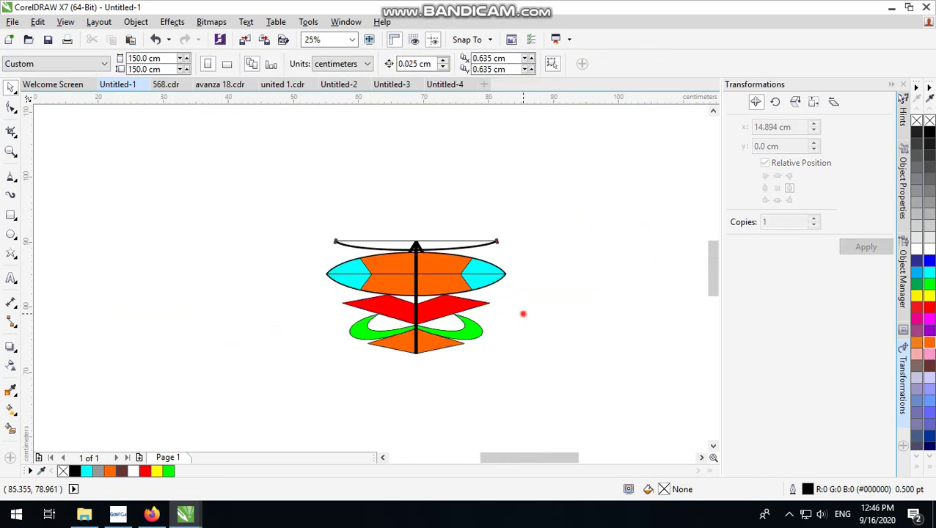
scroll(522, 316, "up", 1)
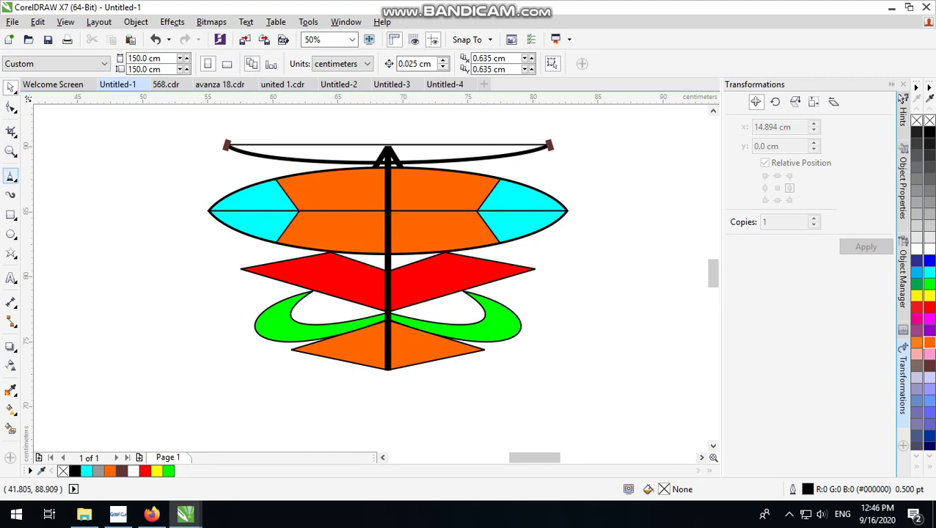
left_click(11, 234)
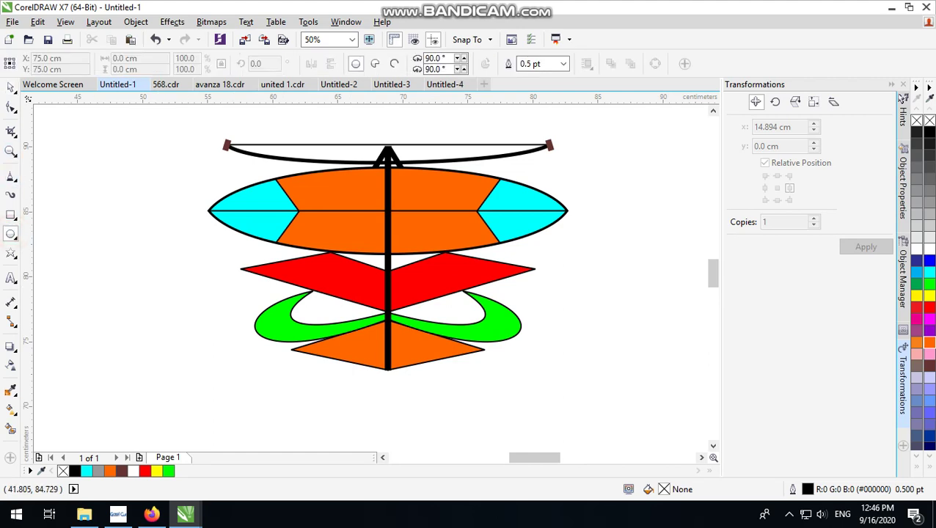
scroll(349, 320, "up", 1)
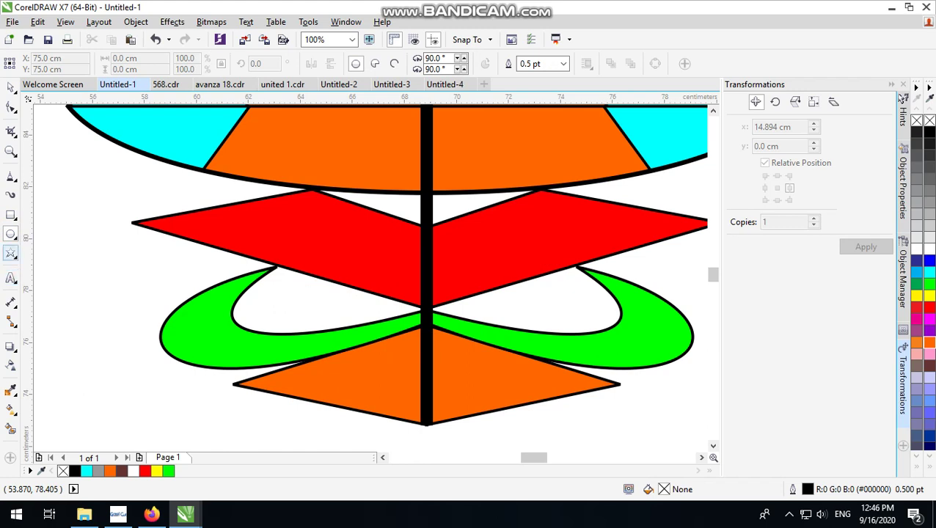
left_click(11, 253)
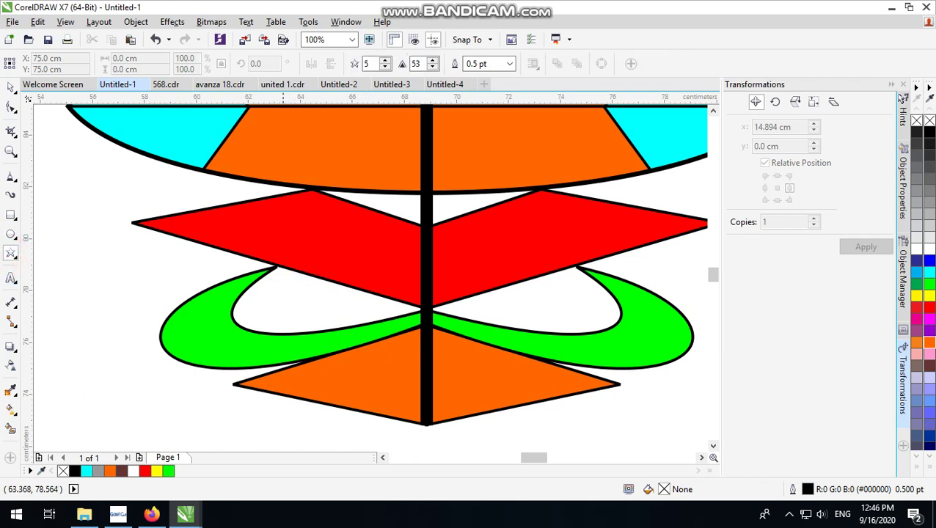
left_click_drag(285, 273, 310, 307)
left_click(11, 86)
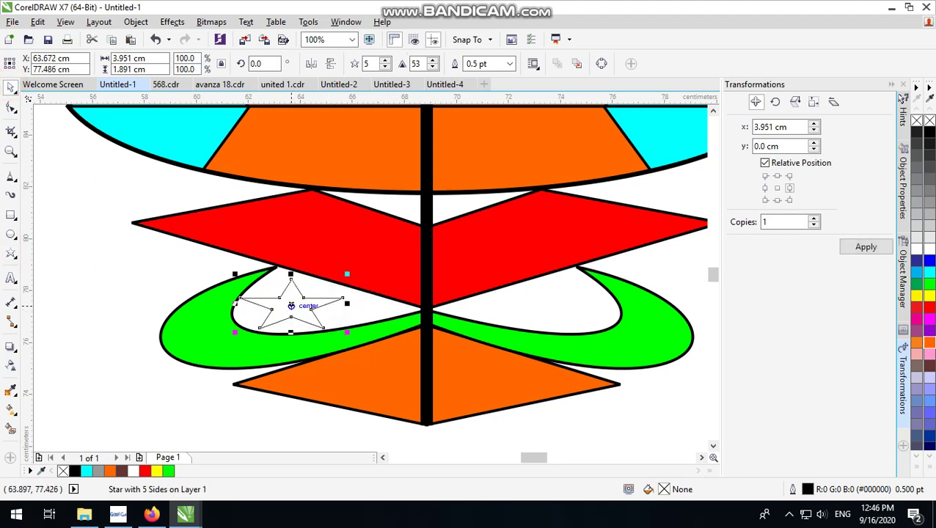
scroll(318, 293, "up", 2)
left_click_drag(268, 255, 268, 236)
left_click_drag(375, 298, 421, 299)
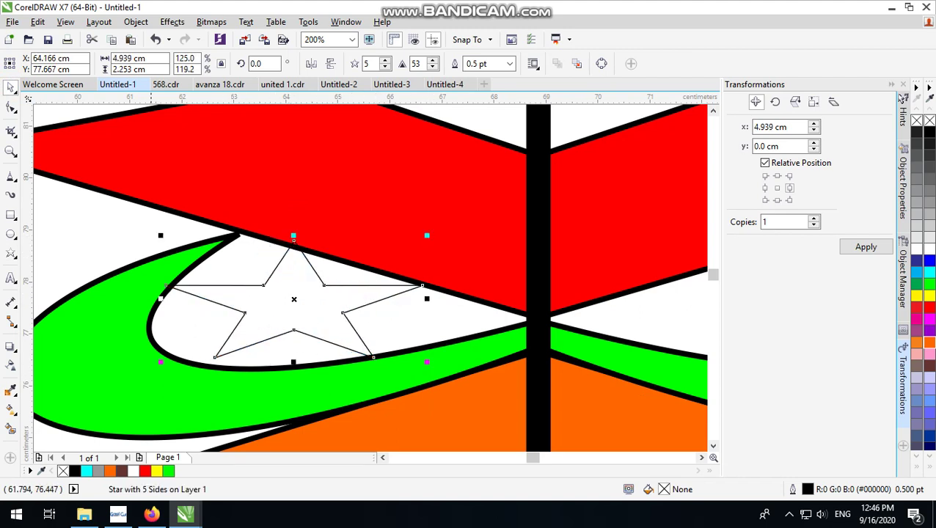
Step: Convert the star to curves and pull its lower-left tip out to the crescent's inner edge
left_click(11, 108)
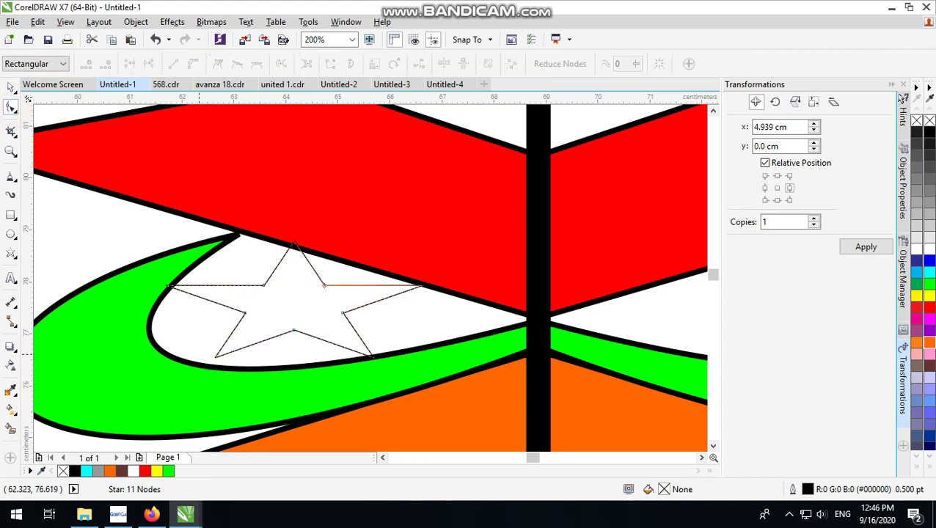
key("ctrl+q")
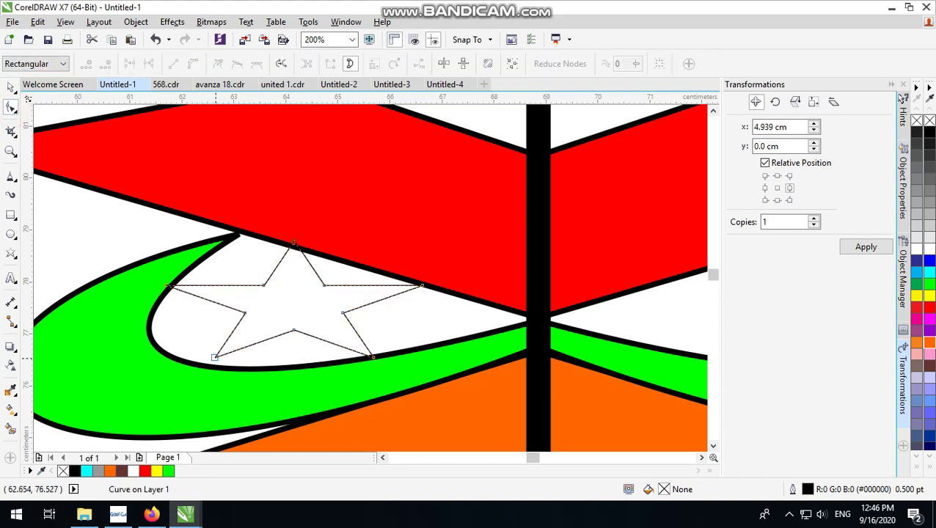
left_click_drag(215, 357, 199, 366)
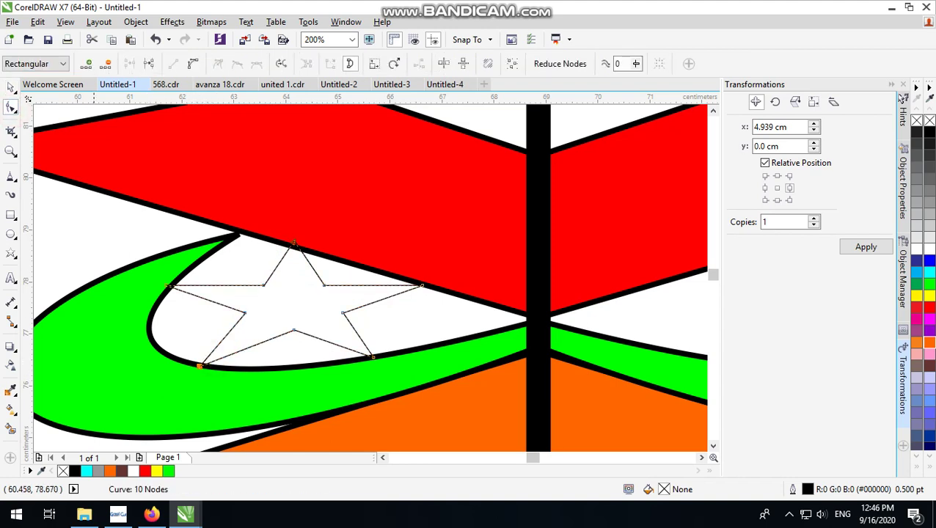
left_click(11, 88)
scroll(129, 275, "down", 1)
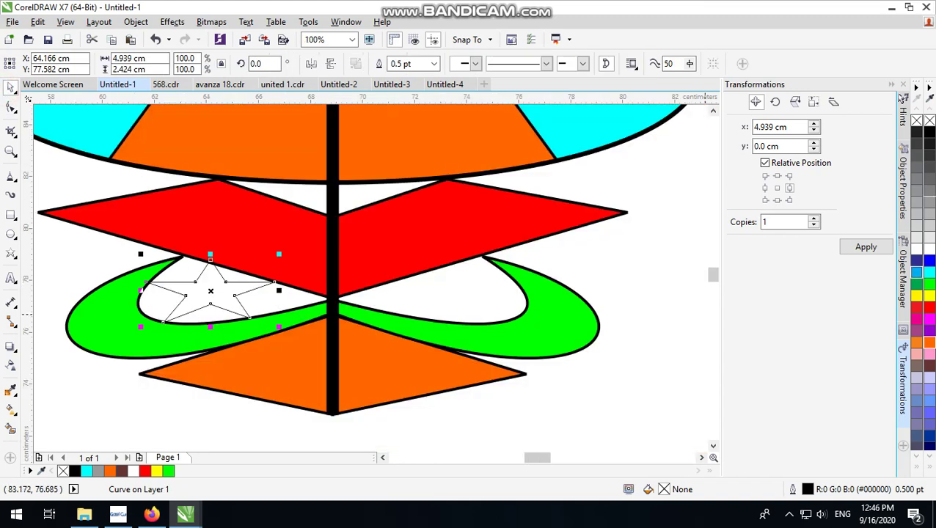
Step: Fill the star with orange after trying black and cyan, and set its outline width to 3 pt
left_click(928, 131)
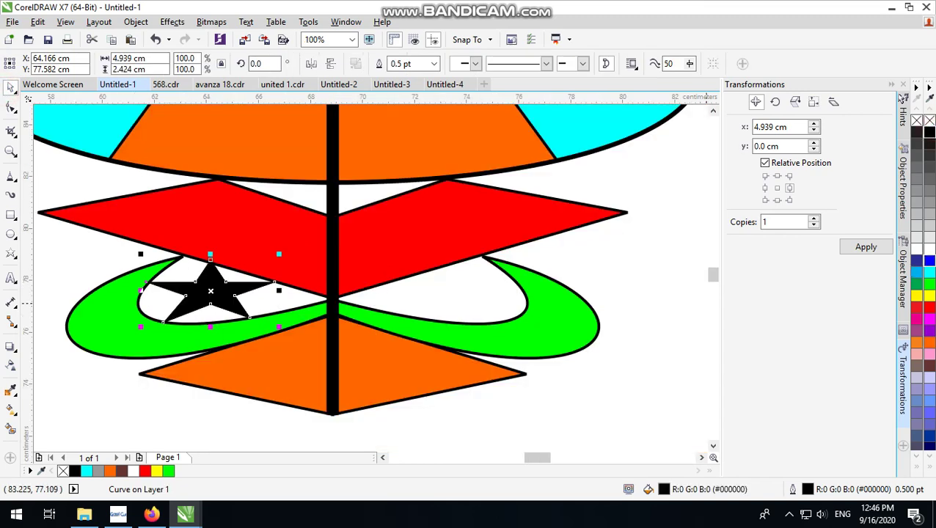
left_click(928, 272)
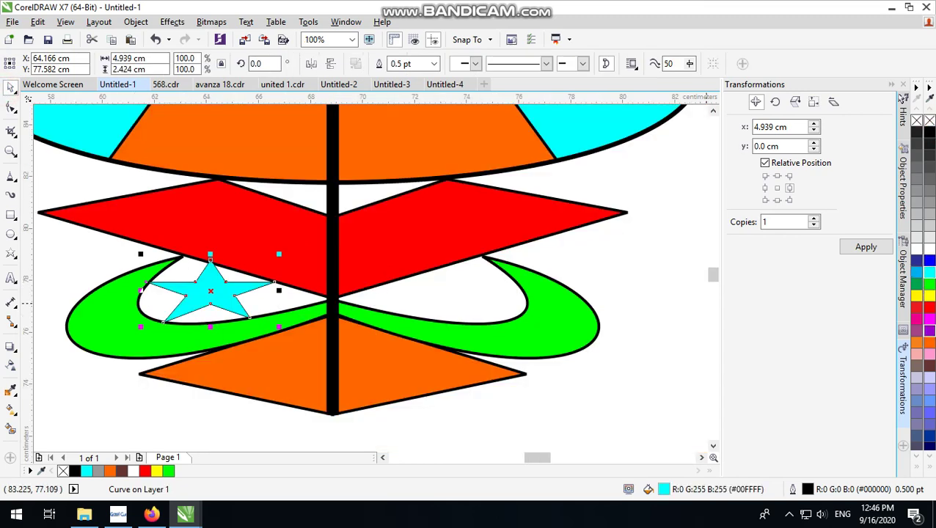
left_click(928, 343)
left_click(665, 333)
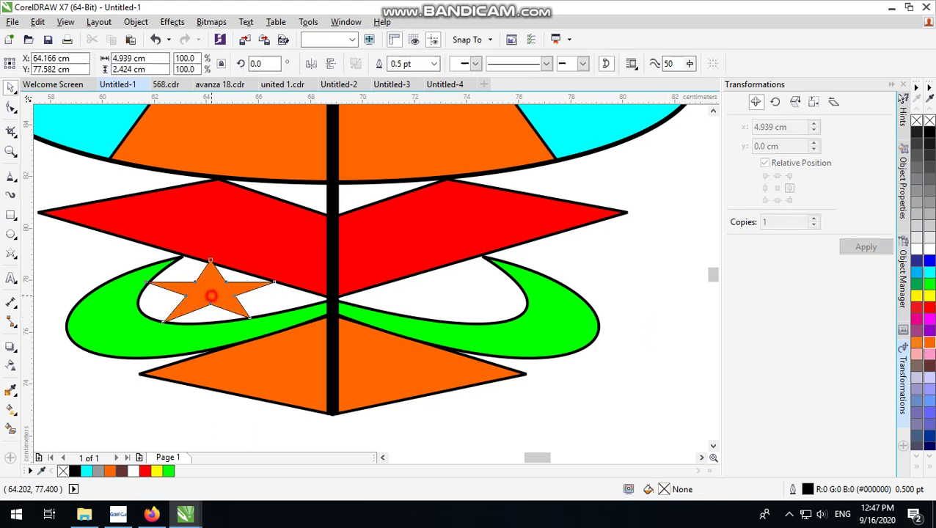
left_click(210, 295)
left_click(434, 63)
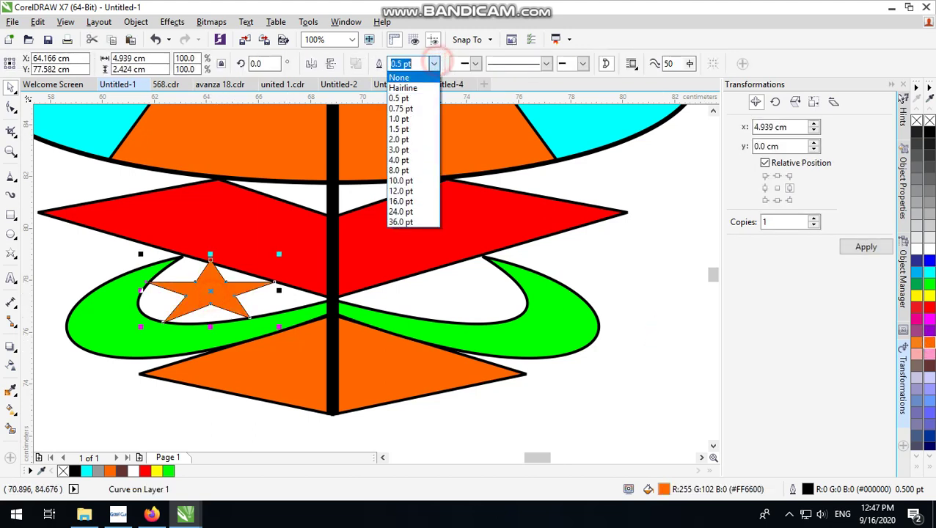
left_click(411, 148)
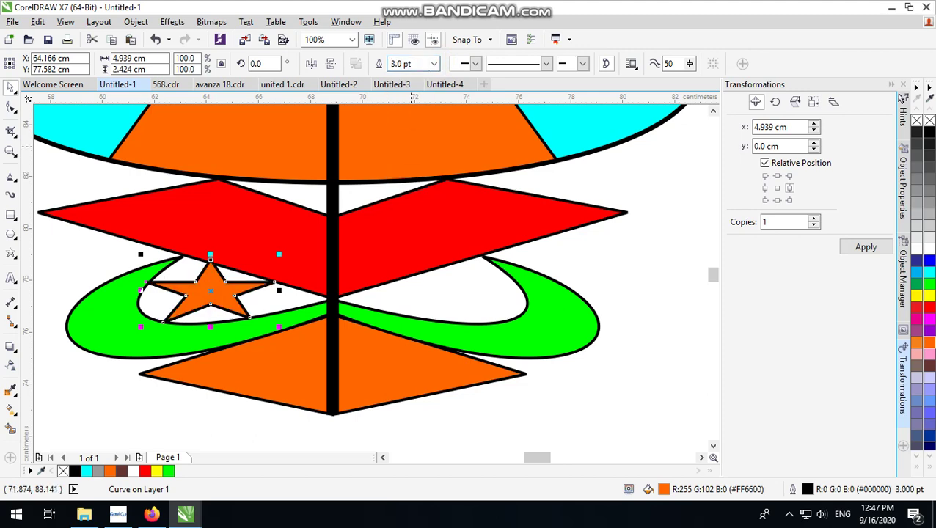
left_click_drag(721, 308, 705, 308)
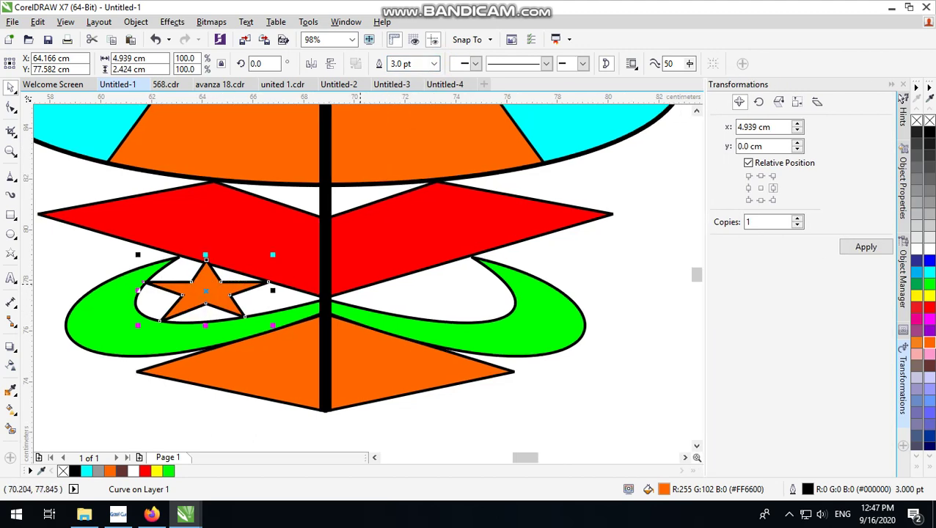
left_click_drag(702, 210, 719, 211)
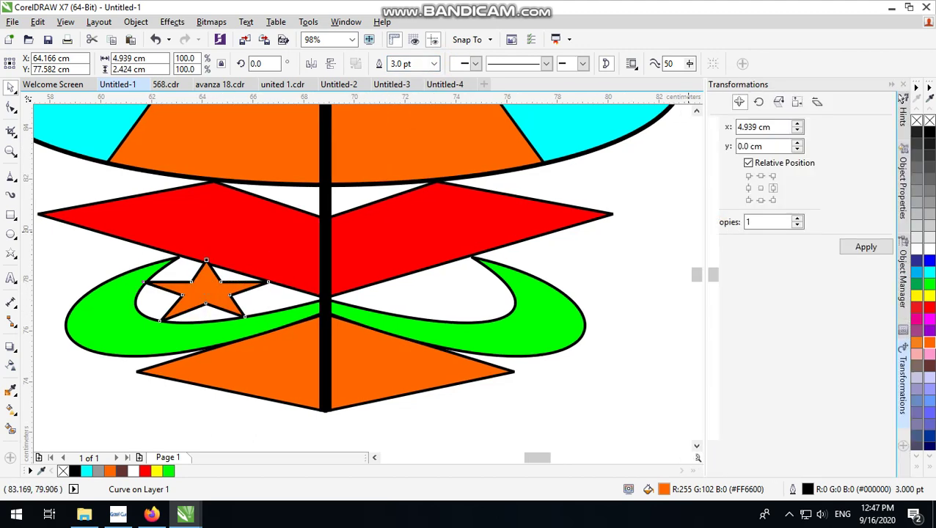
Step: Place a horizontally mirrored copy of the orange star inside the right green crescent, matching the left one
scroll(689, 226, "down", 2)
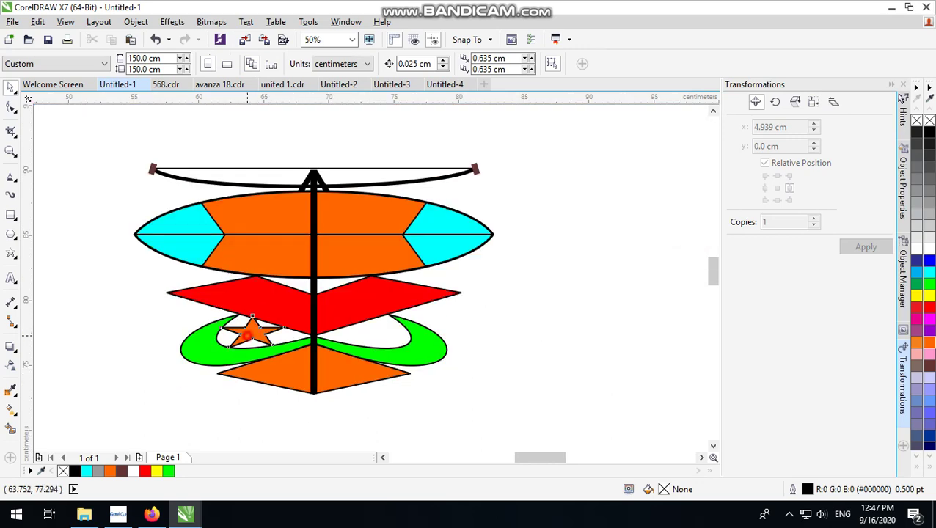
left_click_drag(249, 334, 371, 332)
left_click(305, 64)
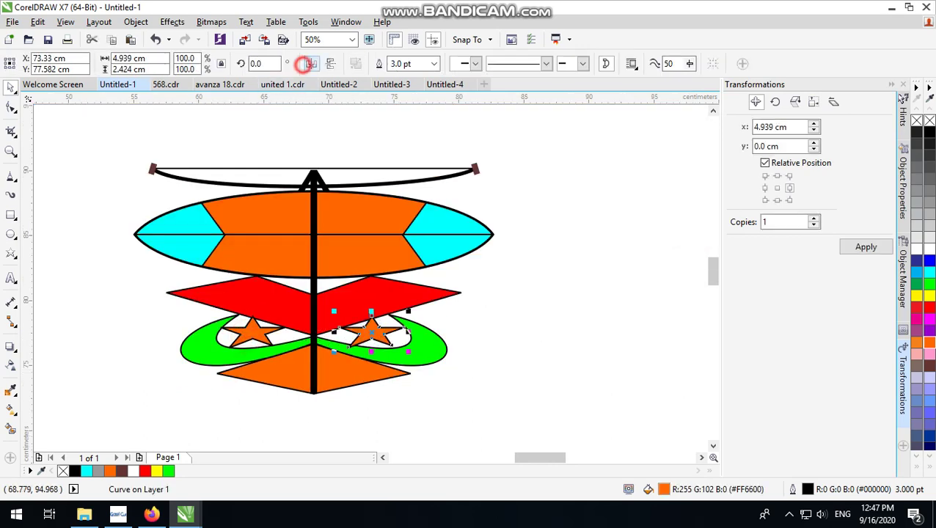
left_click(305, 64)
scroll(370, 301, "up", 3)
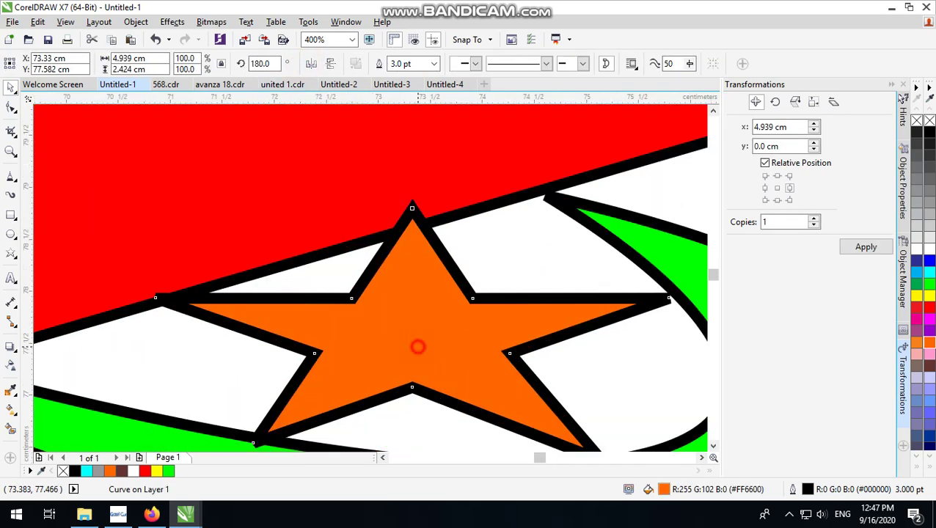
scroll(421, 334, "down", 3)
left_click(579, 276)
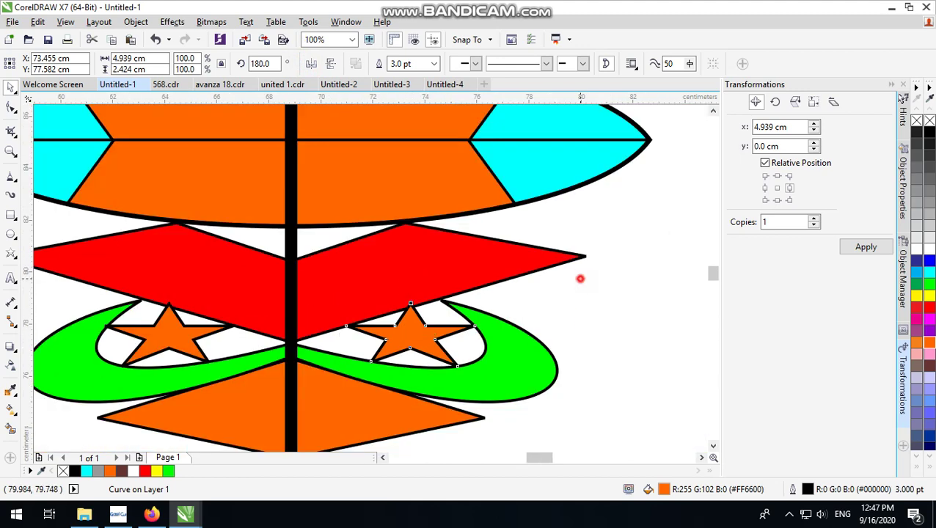
left_click_drag(579, 276, 55, 396)
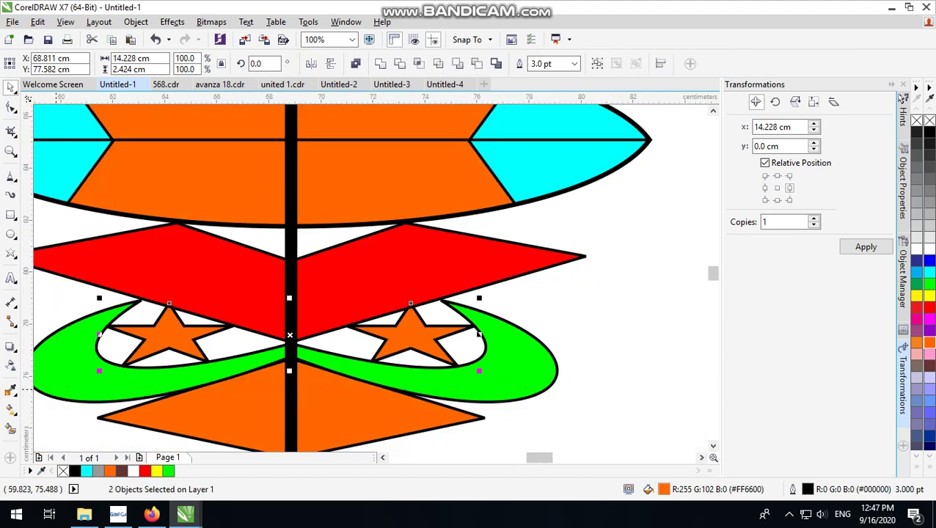
scroll(340, 368, "down", 2)
left_click(455, 277)
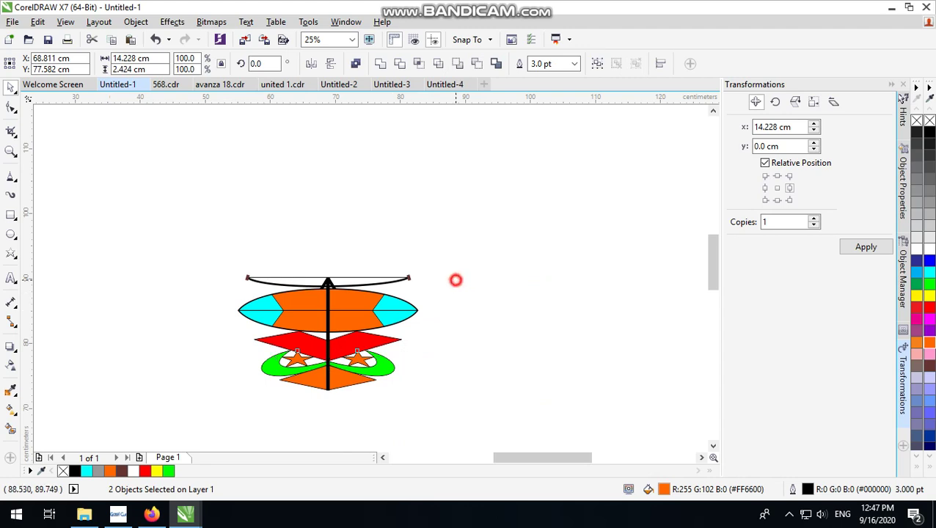
scroll(377, 352, "up", 3)
scroll(368, 254, "down", 1)
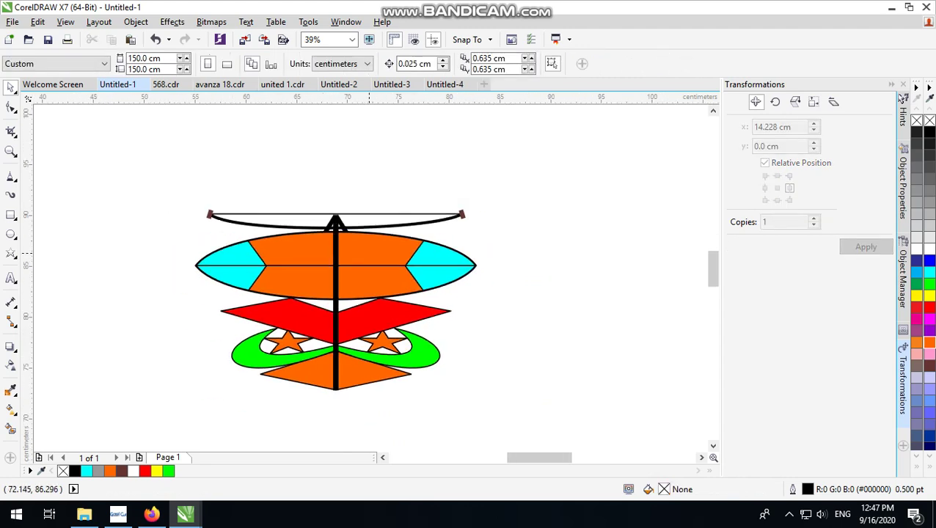
scroll(320, 375, "up", 2)
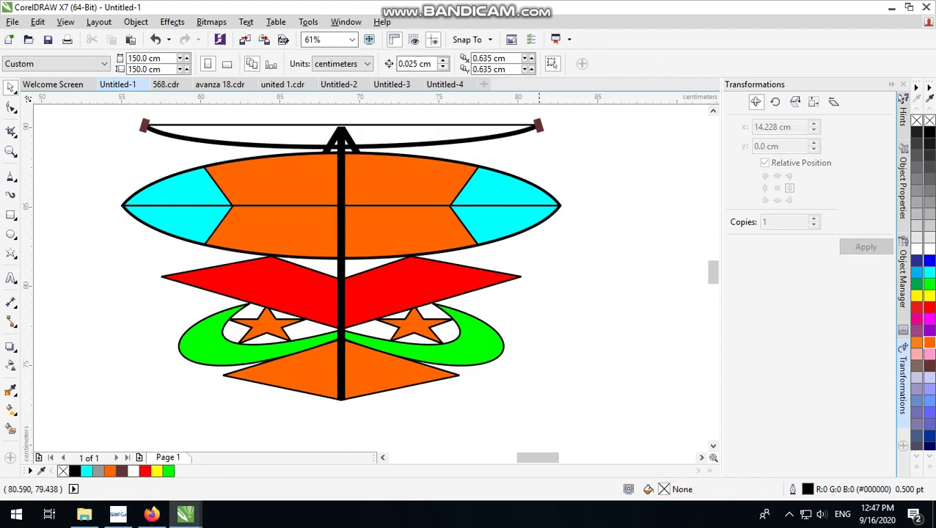
left_click(578, 262)
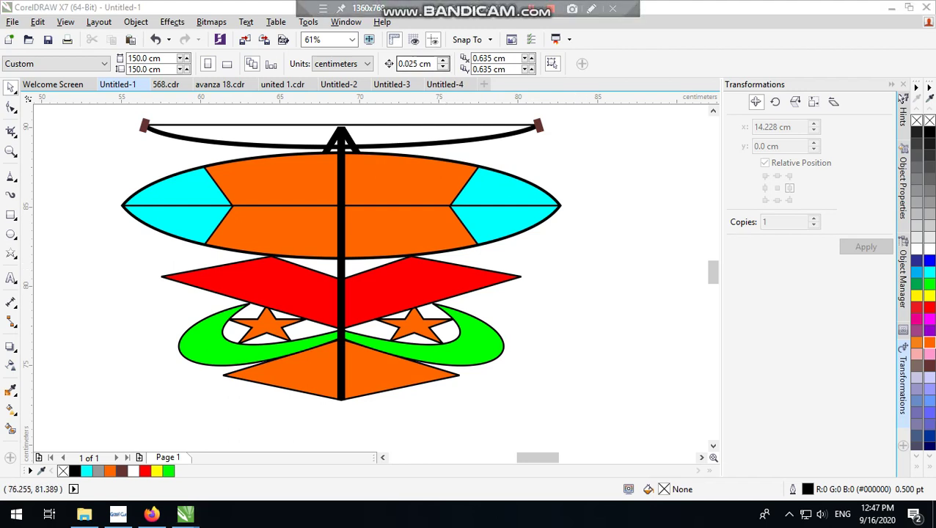
left_click(577, 318)
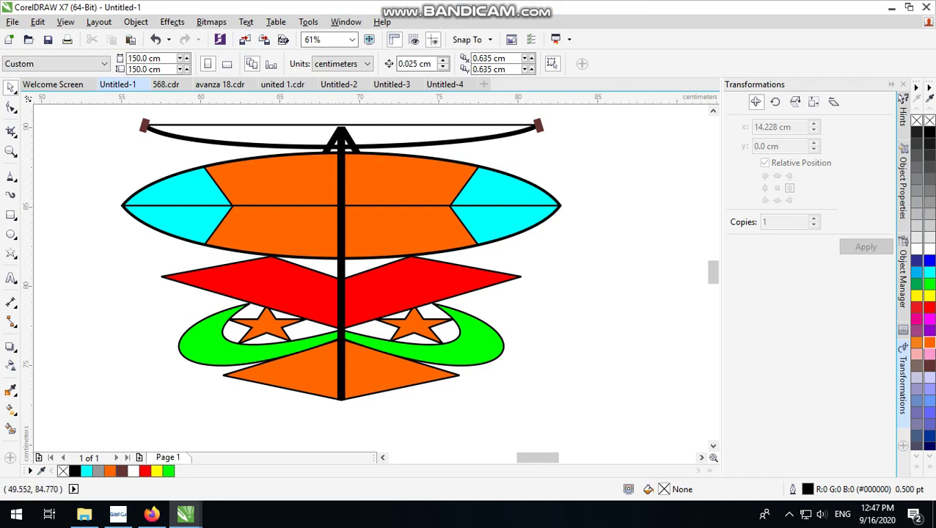
Step: Widen the red wing group evenly about the pole to about 25.63 cm and adjust its height to about 4.64 cm
left_click(371, 298)
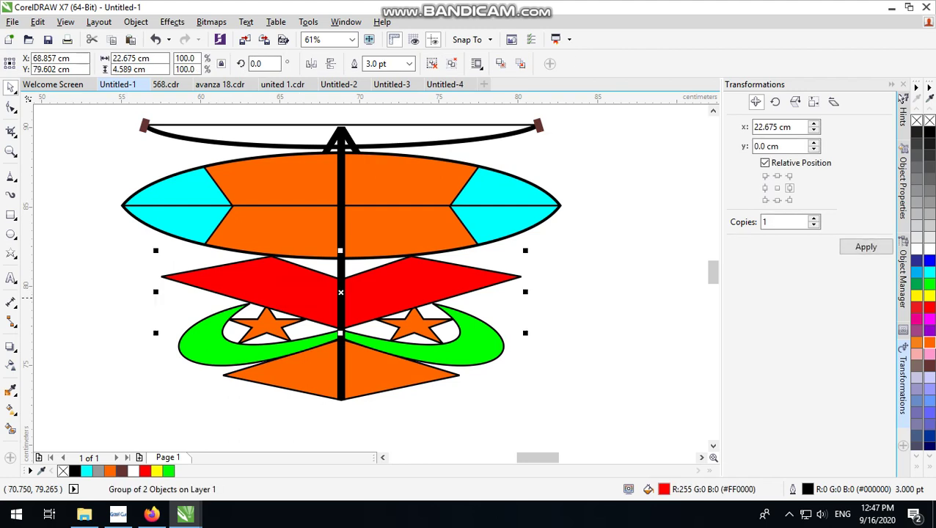
left_click_drag(525, 291, 548, 291)
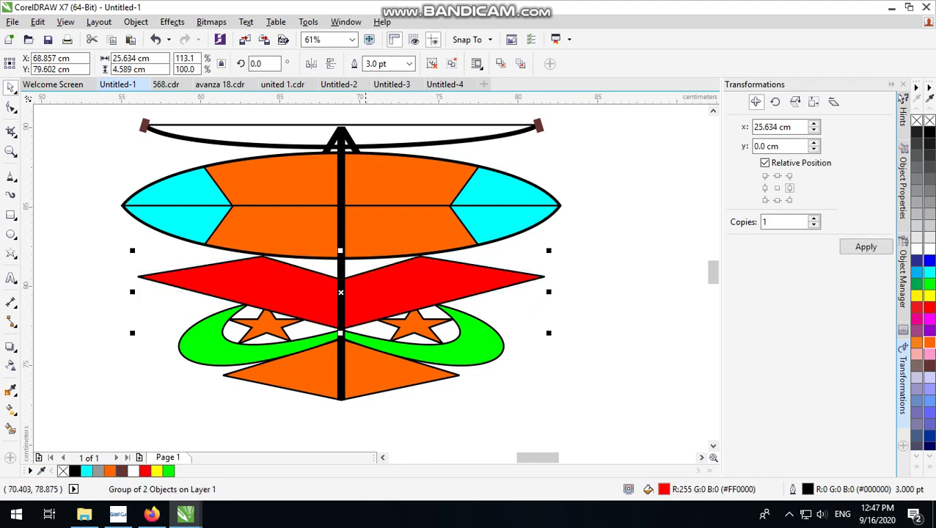
left_click(367, 301, "ctrl")
left_click(397, 290)
left_click(394, 294)
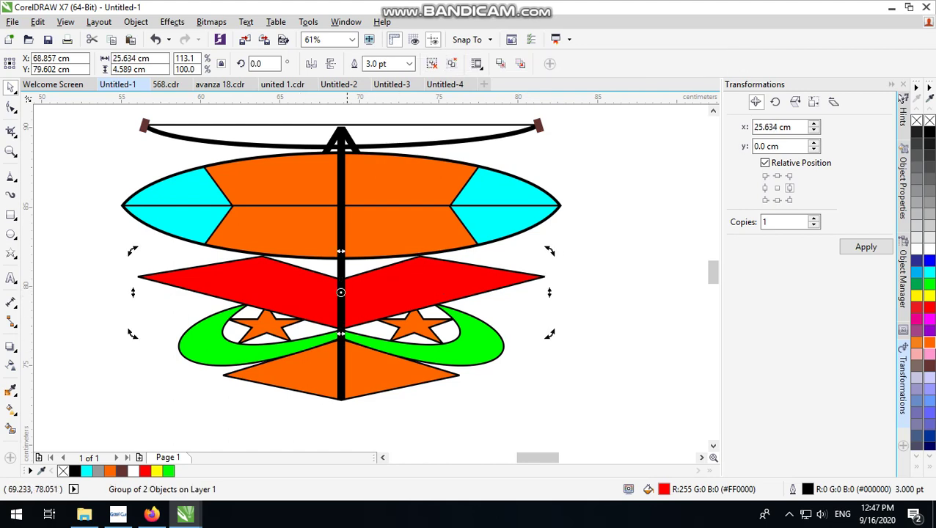
left_click(395, 294)
left_click_drag(341, 336, 346, 329)
scroll(339, 334, "up", 5)
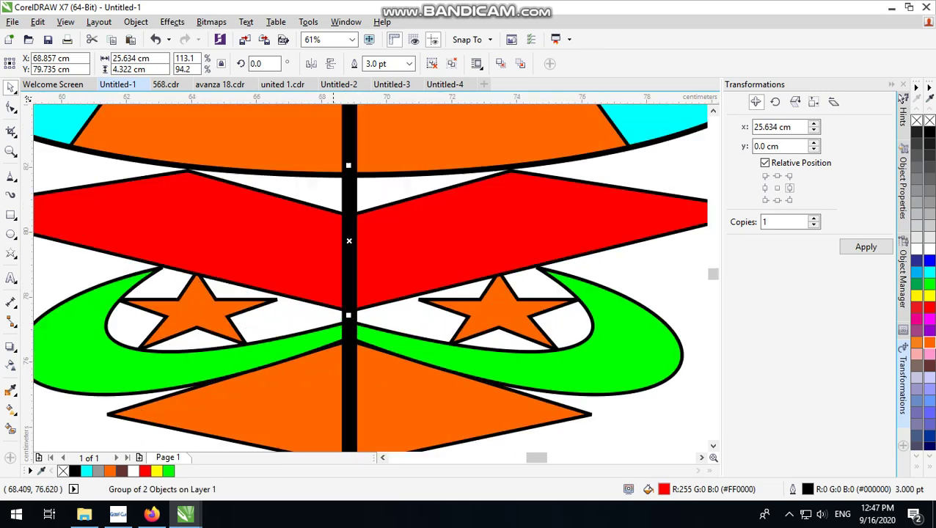
left_click_drag(365, 295, 364, 313)
scroll(364, 312, "down", 5)
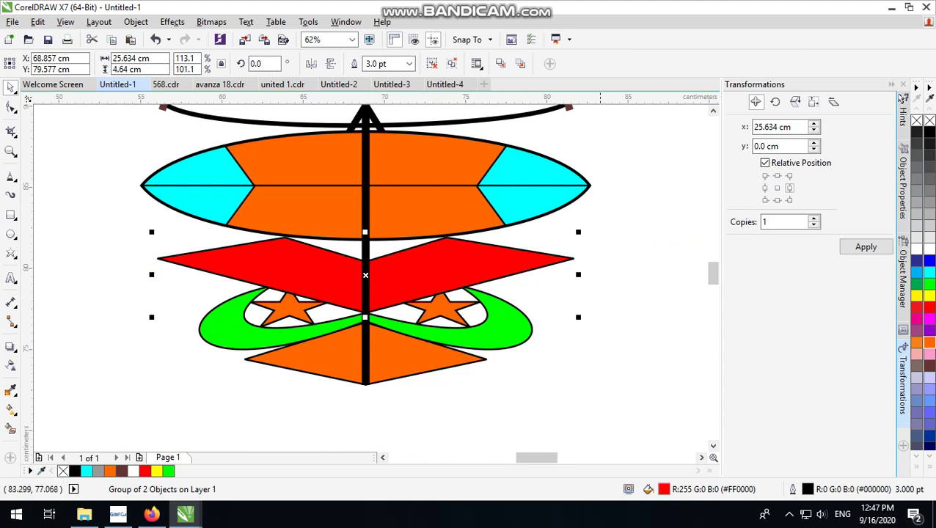
left_click(601, 315)
left_click(462, 290)
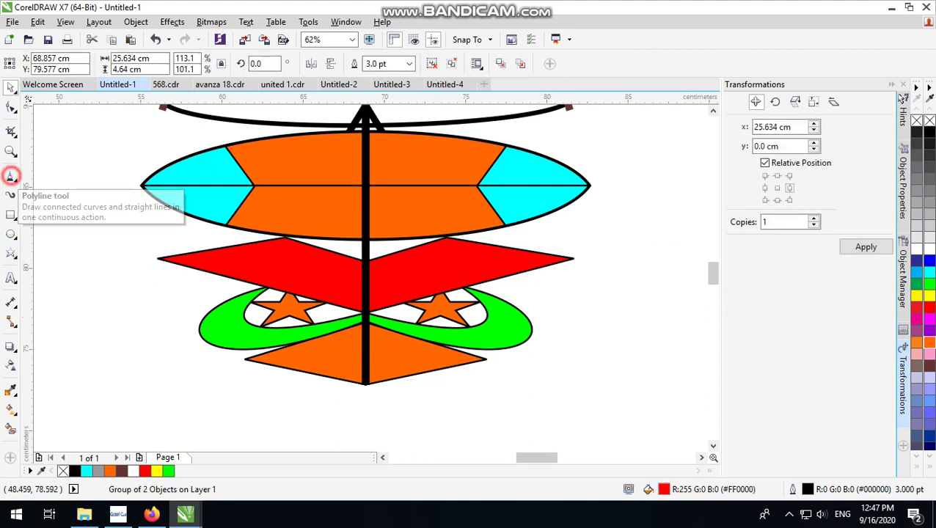
Step: Draw a tassel hanging from the red wing's left tip: a vertical line ending in a small triangle, about 1 by 3.6 cm overall
left_click(11, 176)
scroll(151, 253, "up", 2)
left_click(151, 252)
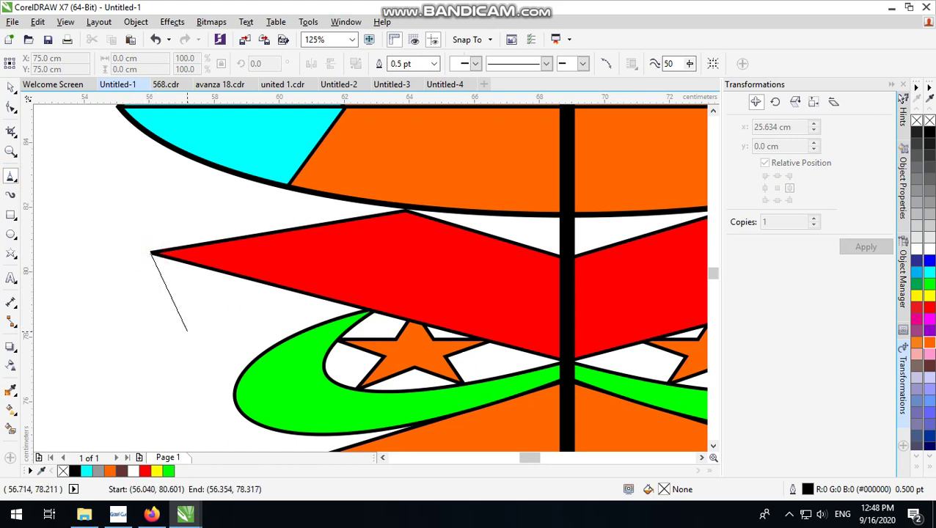
left_click(151, 329)
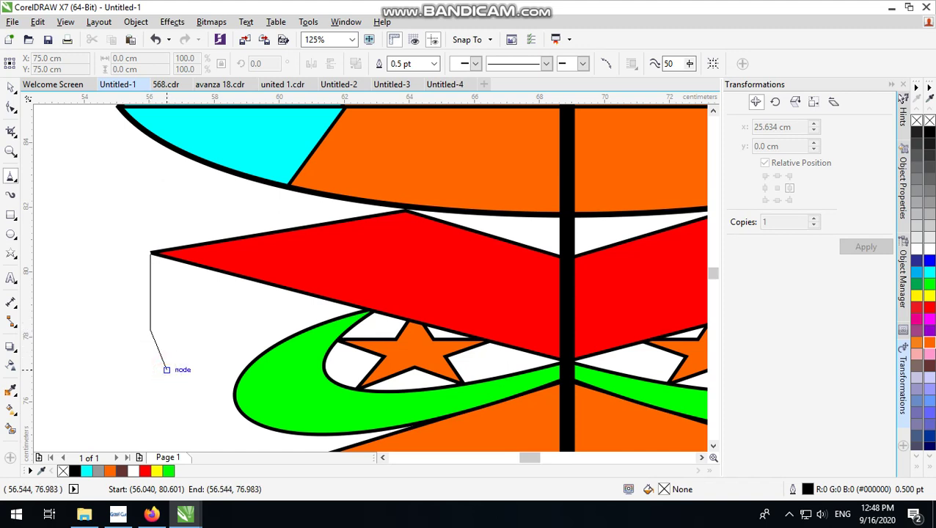
left_click(166, 369)
left_click(135, 370)
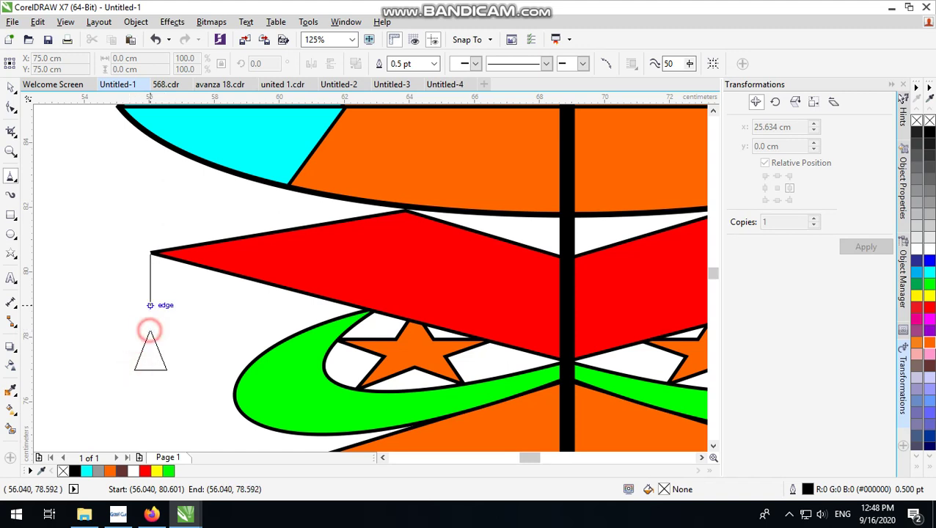
left_click(150, 330)
double_click(150, 253)
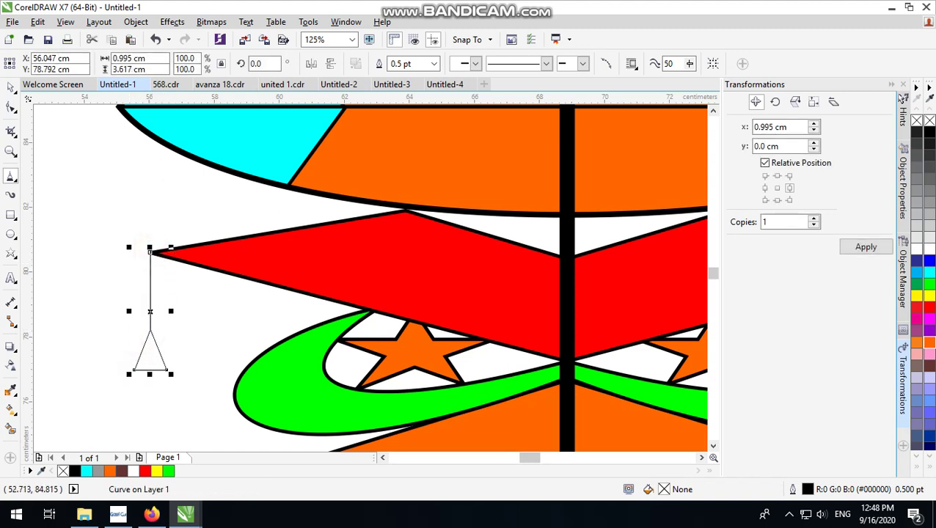
left_click(11, 86)
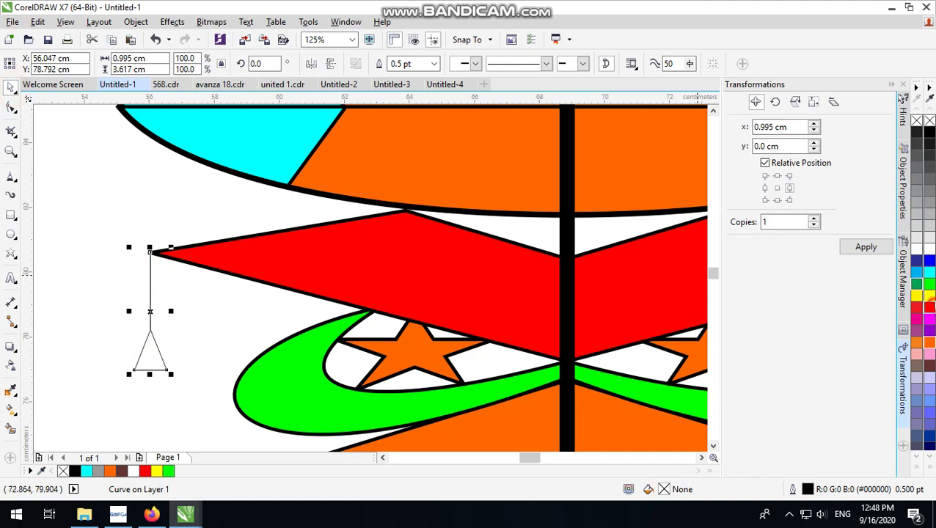
Step: Fill the tassel's triangle with green after trying red, and set the tassel's outline width to 2 pt
left_click(928, 307)
scroll(266, 323, "down", 5)
scroll(266, 323, "up", 2)
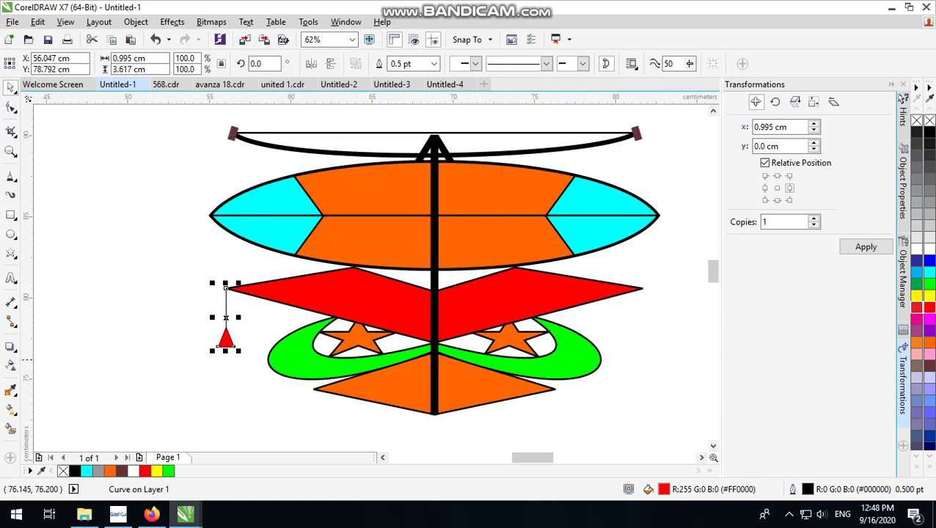
left_click(930, 283)
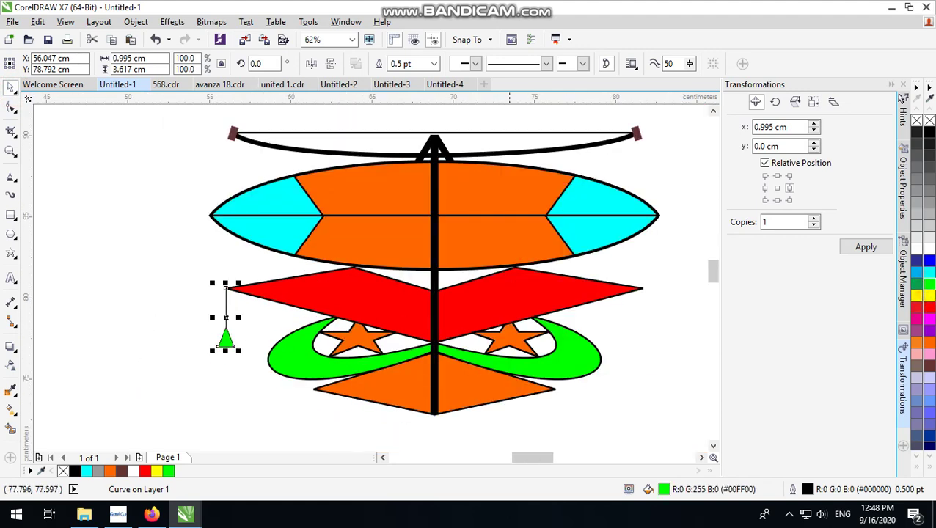
scroll(227, 348, "up", 3)
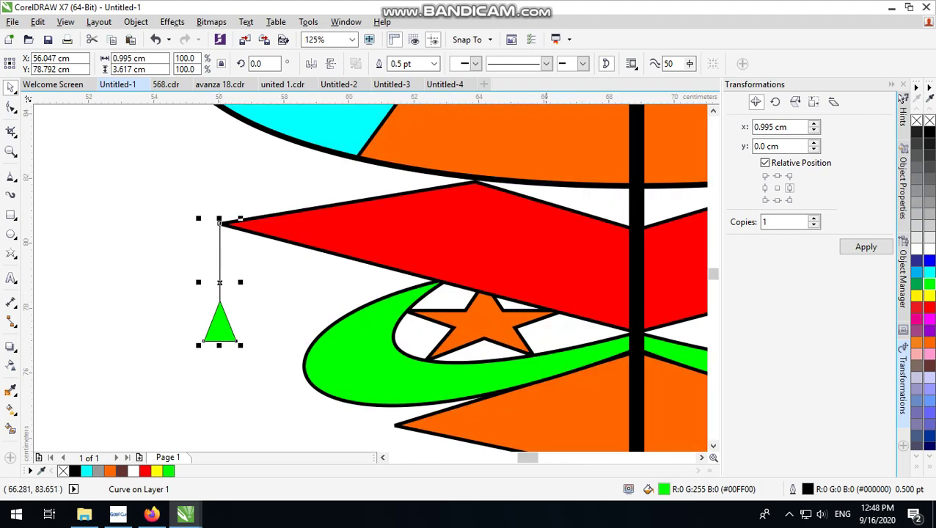
left_click(434, 64)
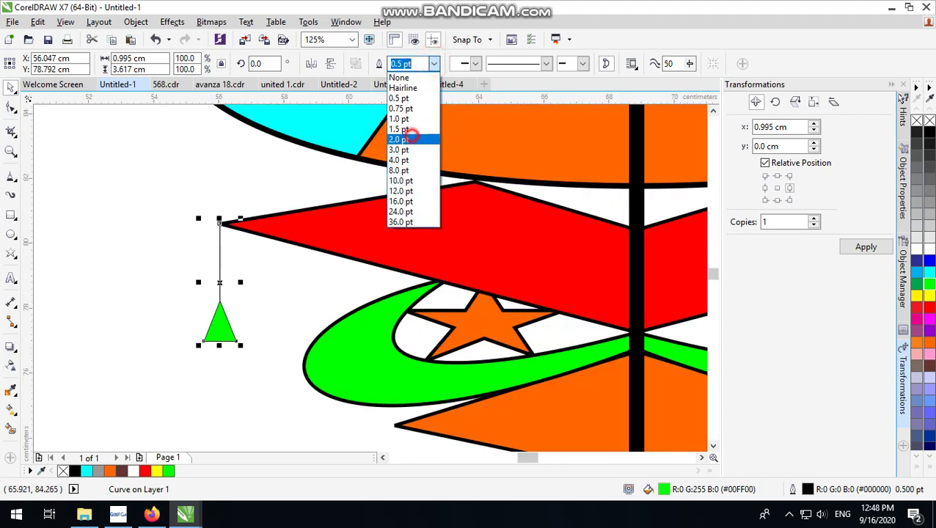
left_click(411, 139)
scroll(238, 264, "down", 4)
scroll(238, 270, "up", 2)
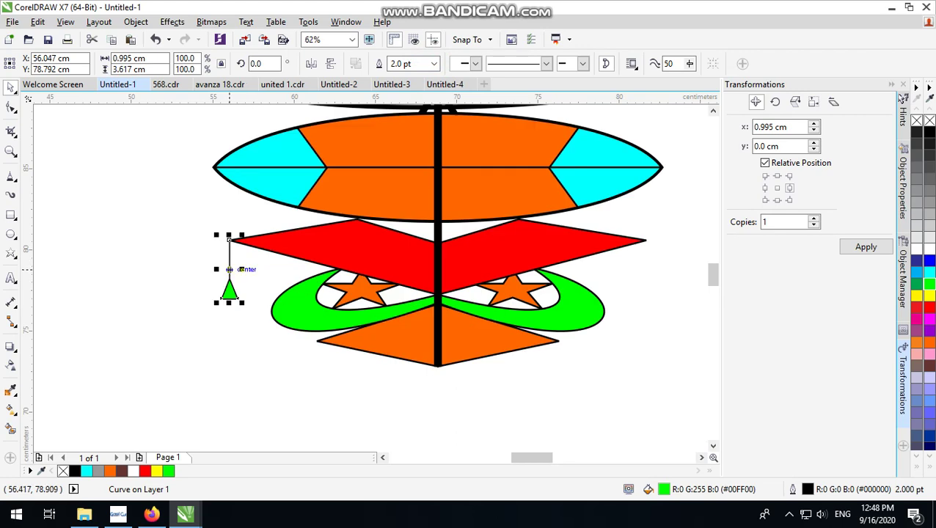
Step: Place a copy of the green tassel at the red wing's right tip, level with the left one
left_click_drag(229, 269, 644, 273)
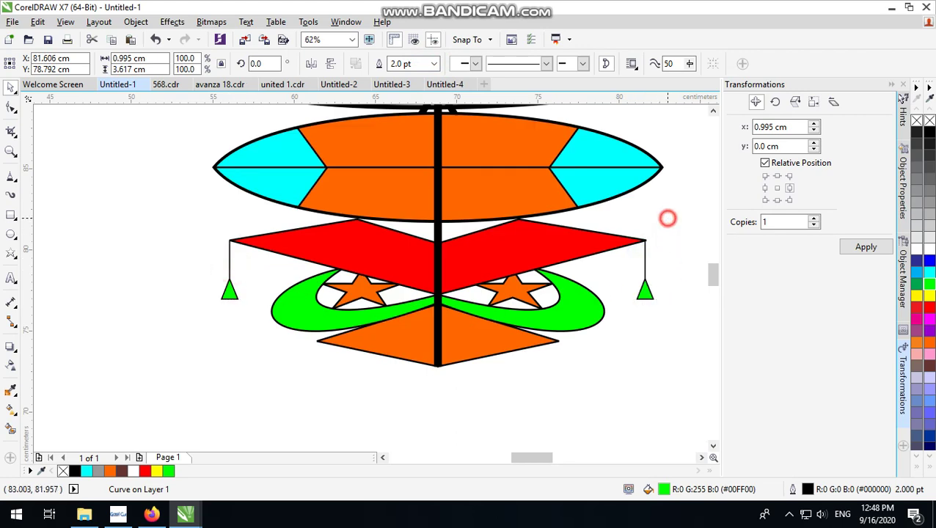
left_click(668, 217)
scroll(227, 388, "down", 2)
scroll(375, 292, "up", 1)
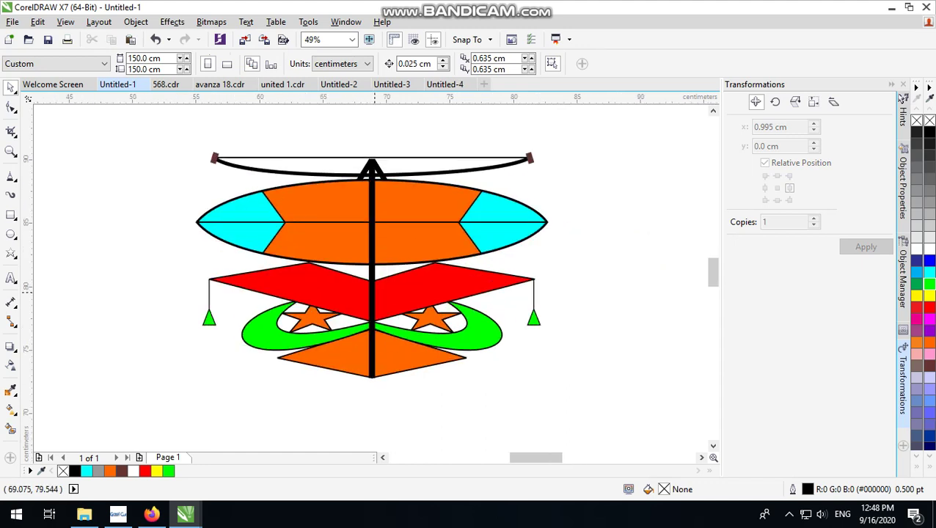
scroll(340, 309, "up", 1)
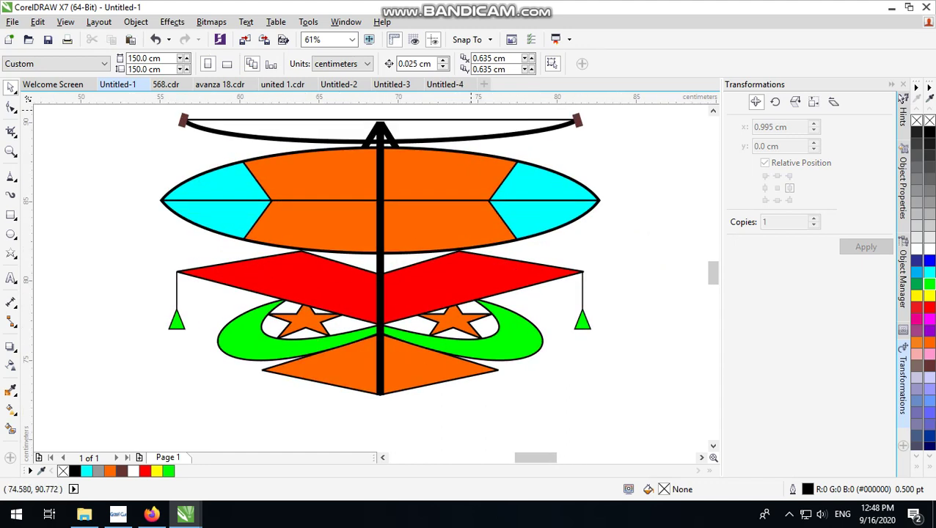
scroll(379, 150, "down", 1)
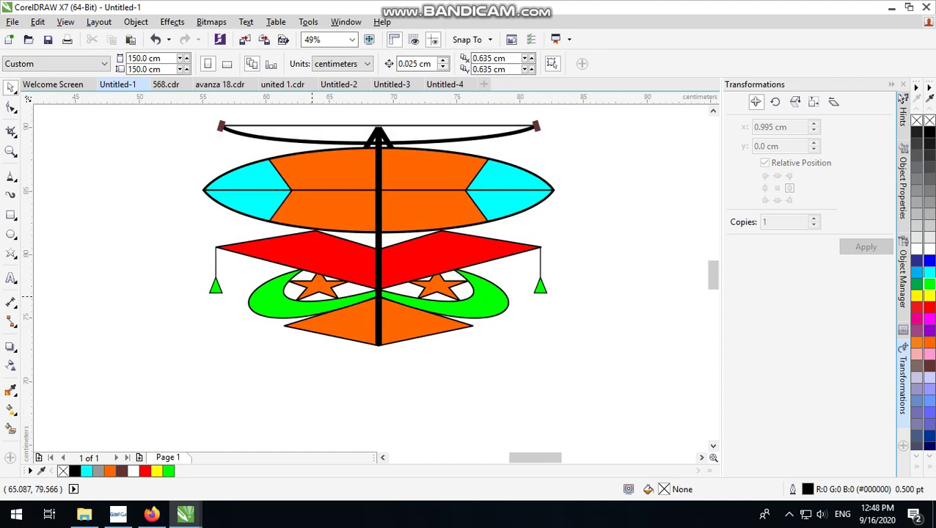
Step: Start an artistic text below and left of the kite, discard the trial letters "DE", and set its font size to 36 pt
left_click(8, 279)
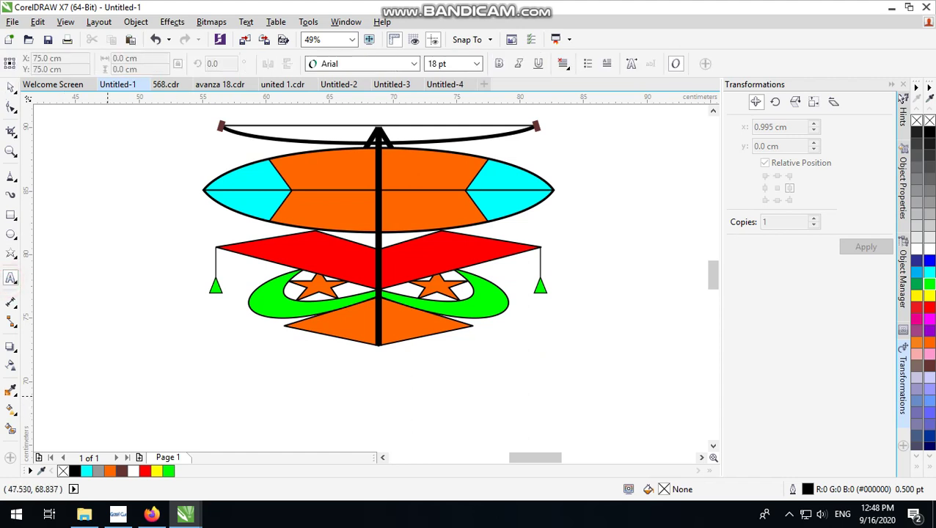
left_click(132, 388)
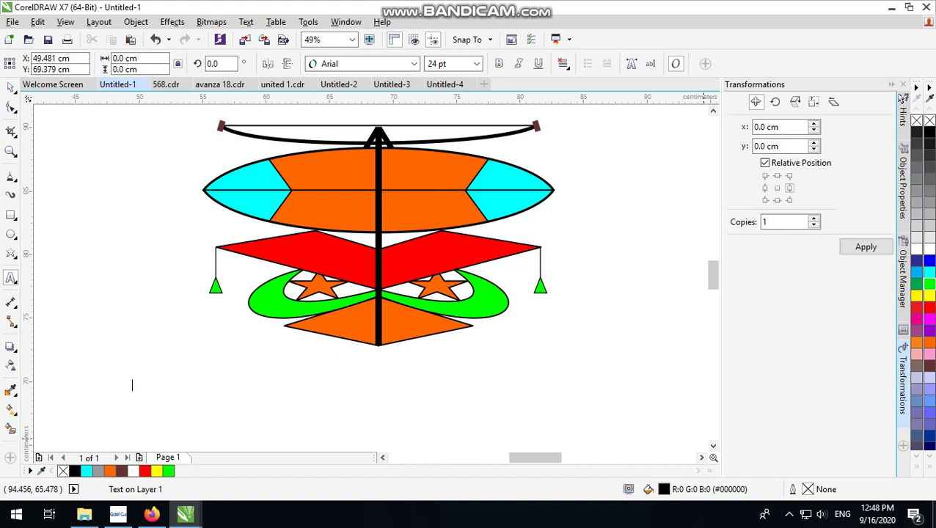
type("DE")
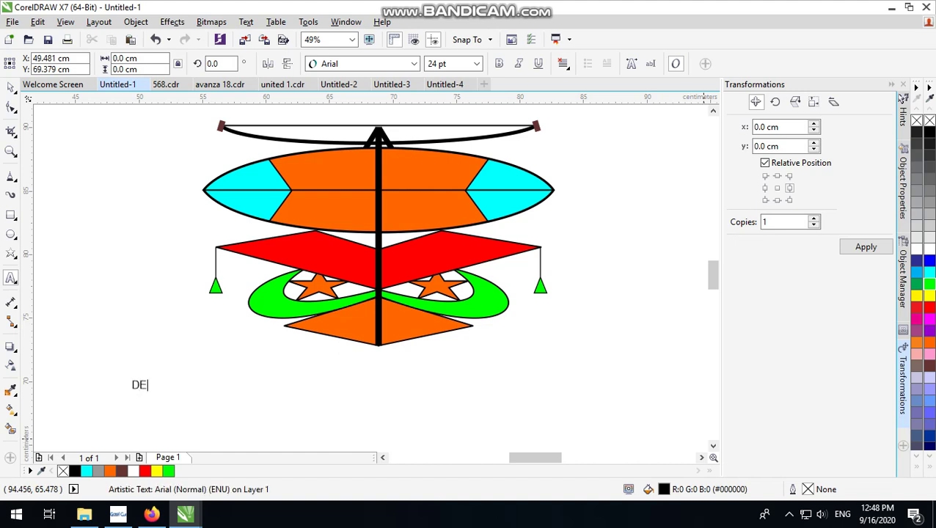
key("Escape")
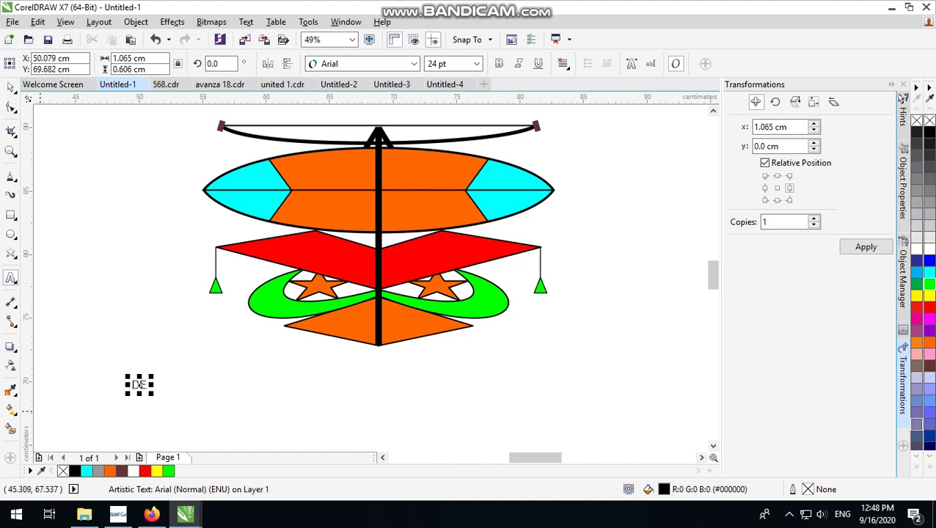
key("ctrl+z")
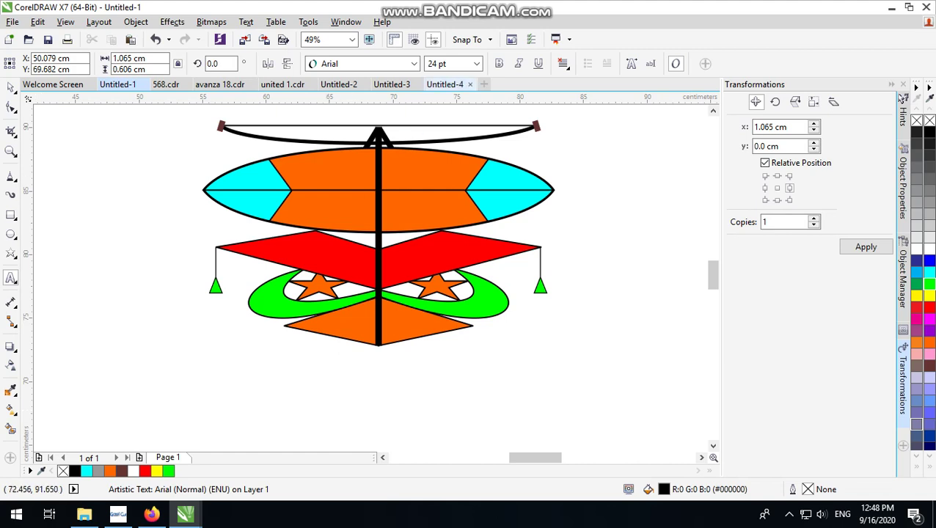
left_click(476, 64)
left_click(440, 209)
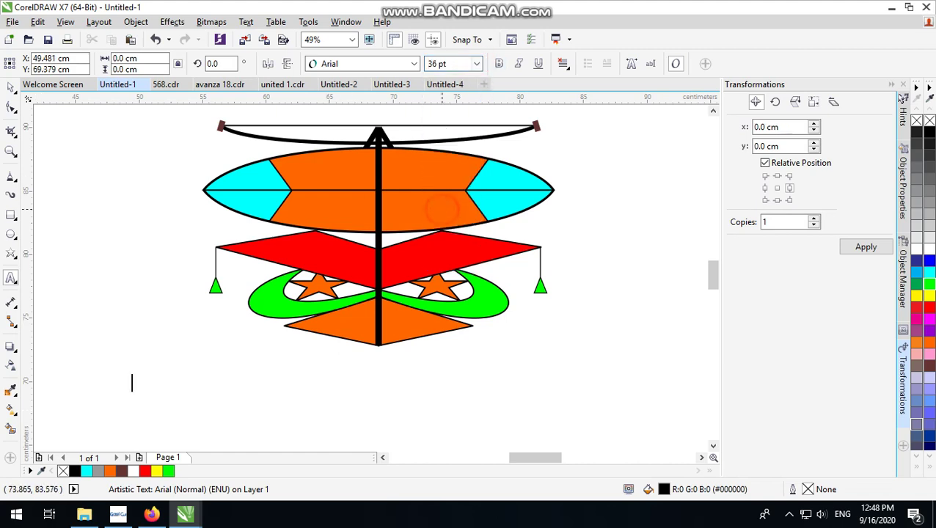
Step: Enter "DESAIN INI DINAMAKAN PAK KUMIS MARAH...." as the caption's first line below the kite
type("DES")
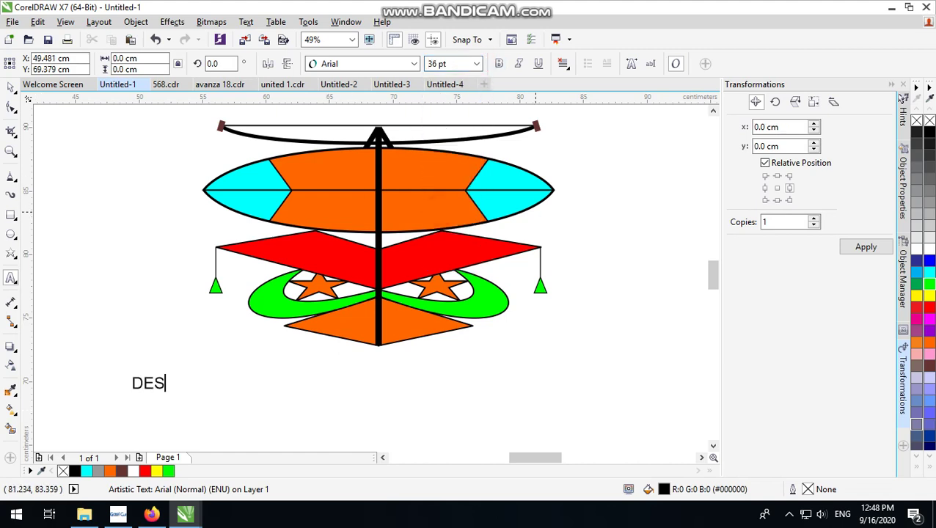
type("AIN IN")
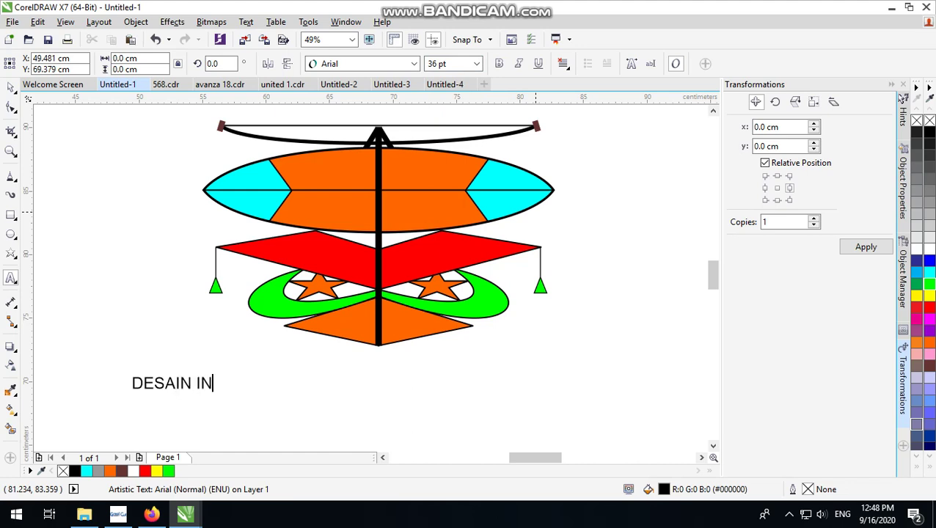
type("I DINAM")
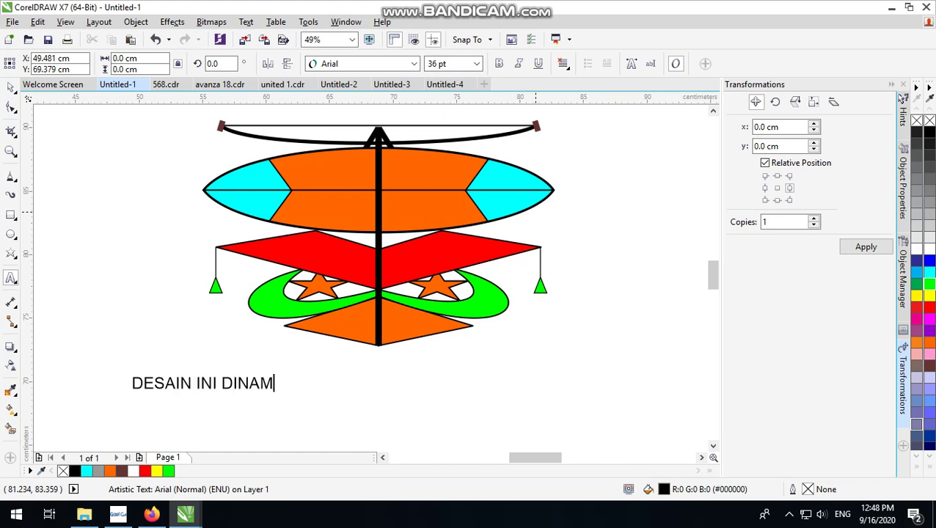
type("AKAN P")
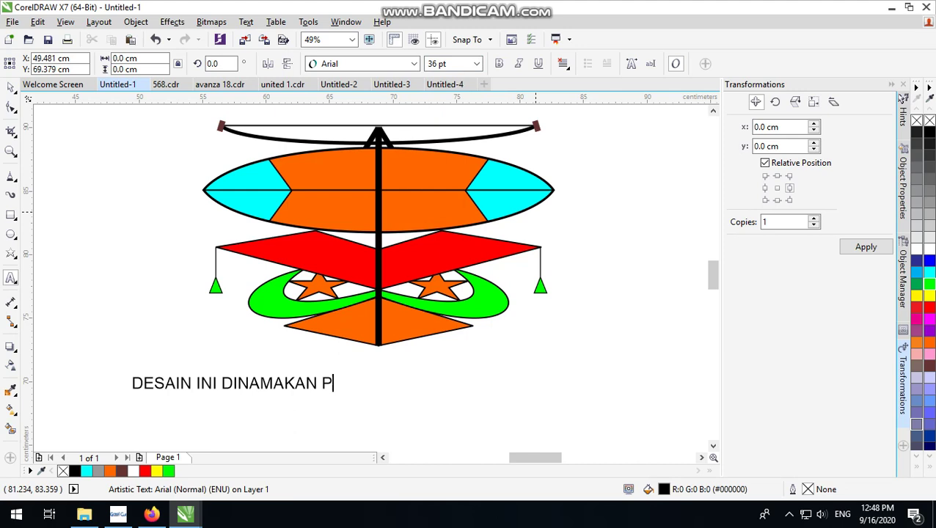
type("AK KUMIS")
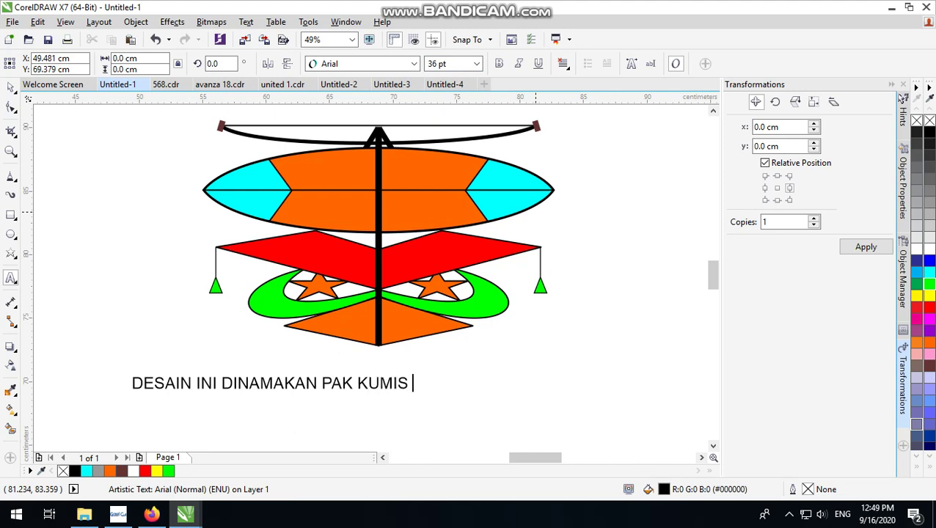
type(" MARAH....")
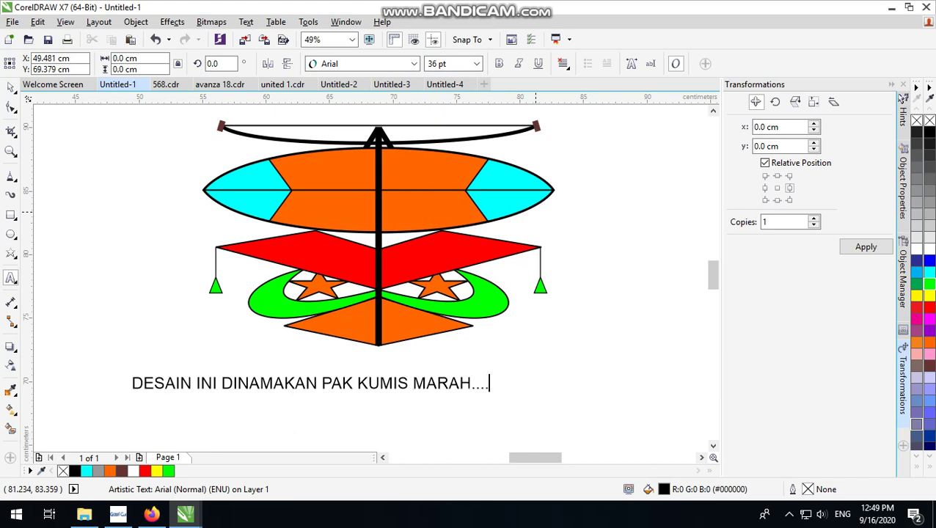
Step: Add the caption's second and third lines, "MESKI TIDAK MIRIP..." and "TAPI SANGAT GALAK.."
type("MESKI T")
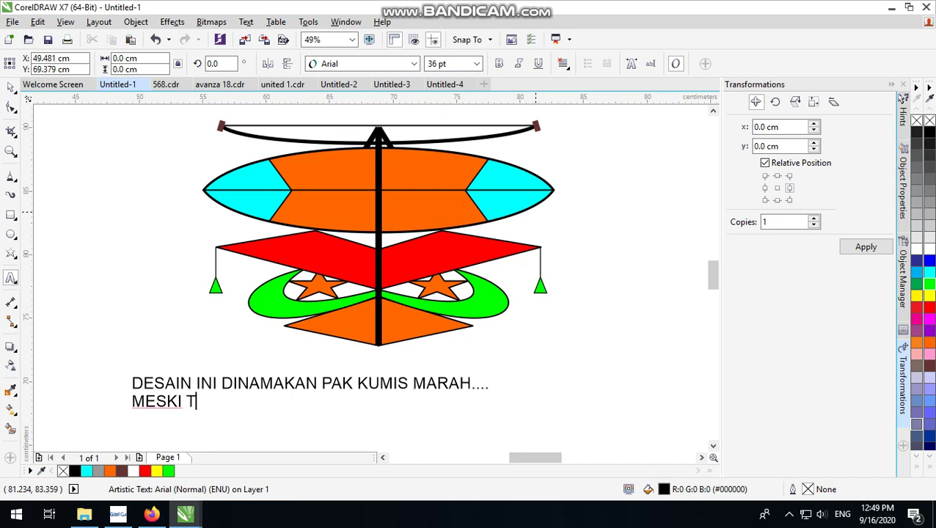
type("IDAK MI")
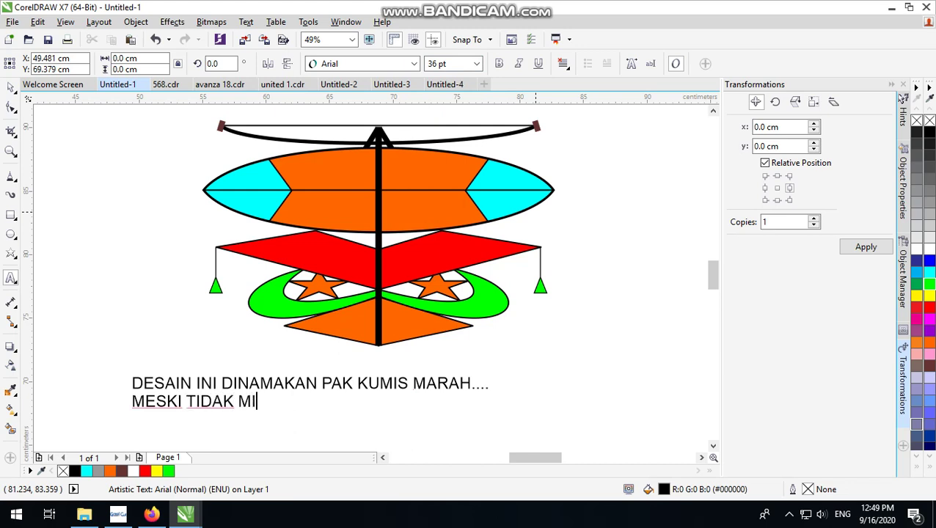
type("RIP...")
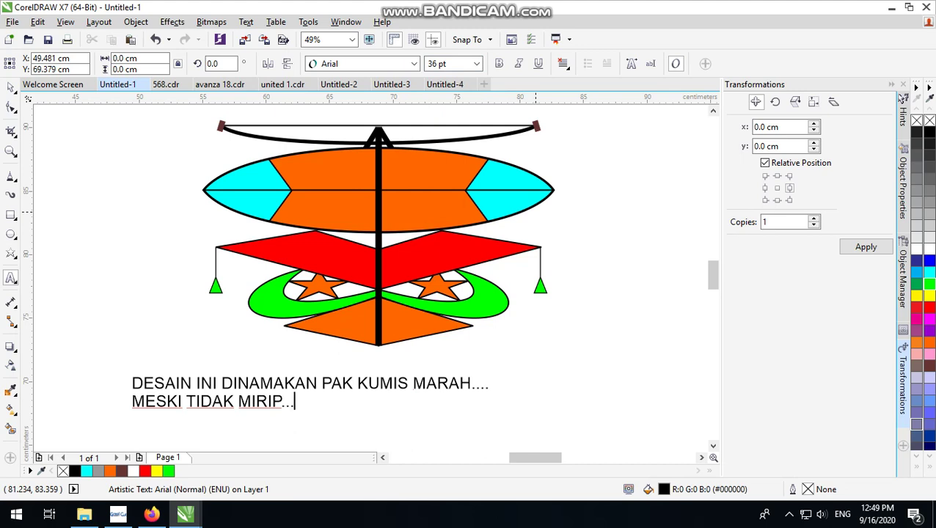
type("API SANG")
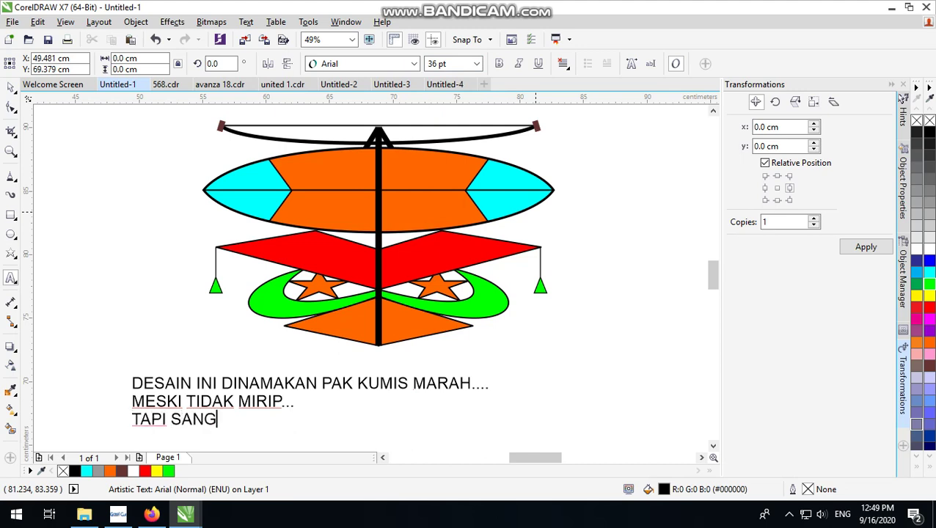
type("AT GALA")
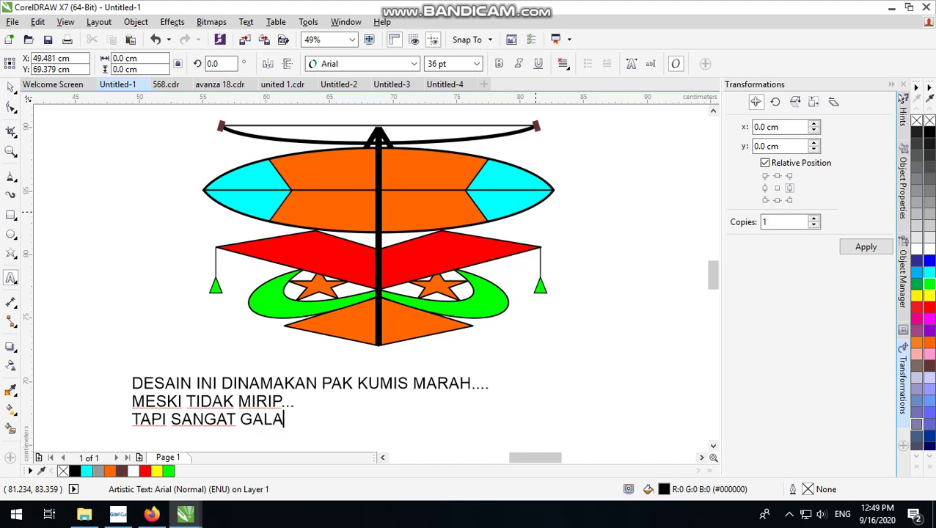
type("LK..")
Step: Add the caption's fourth line, "DITEMPAT KALIAN APA NAMANYA", correcting the last word's spelling
key("Return")
type("DITE")
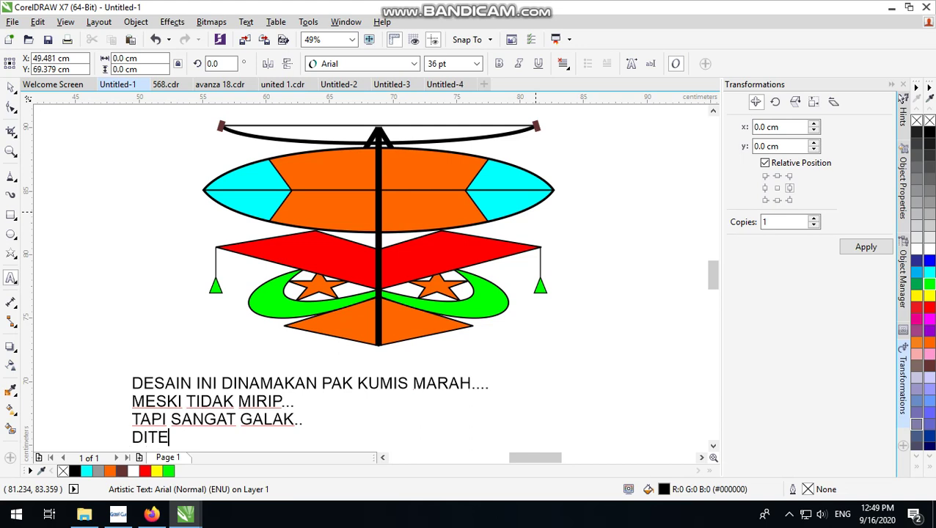
type("MPAT KALIAN")
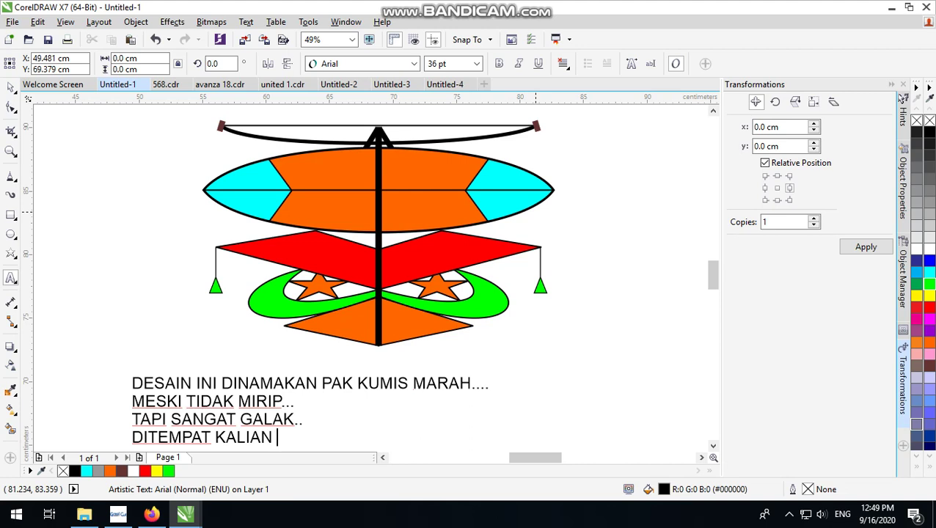
type("APA NAMNYA")
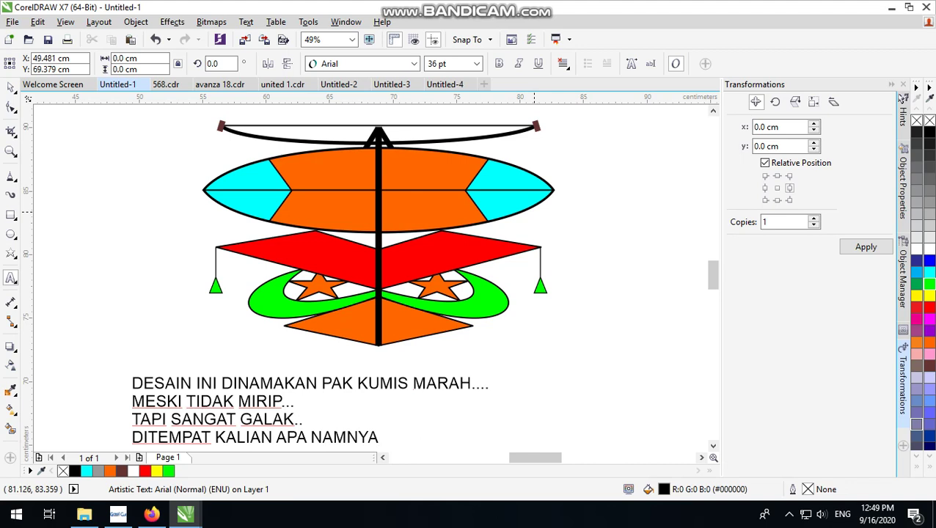
key("Escape")
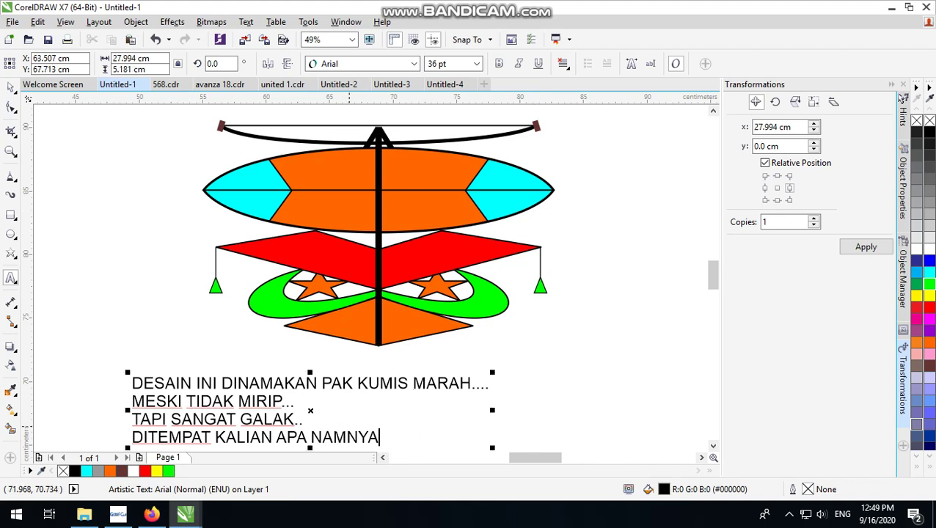
left_click(342, 435)
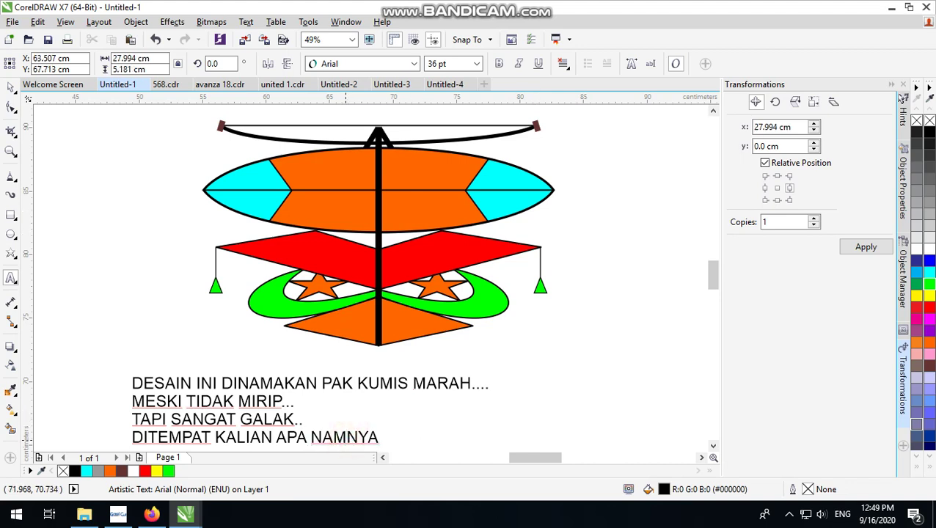
type("A")
key("Escape")
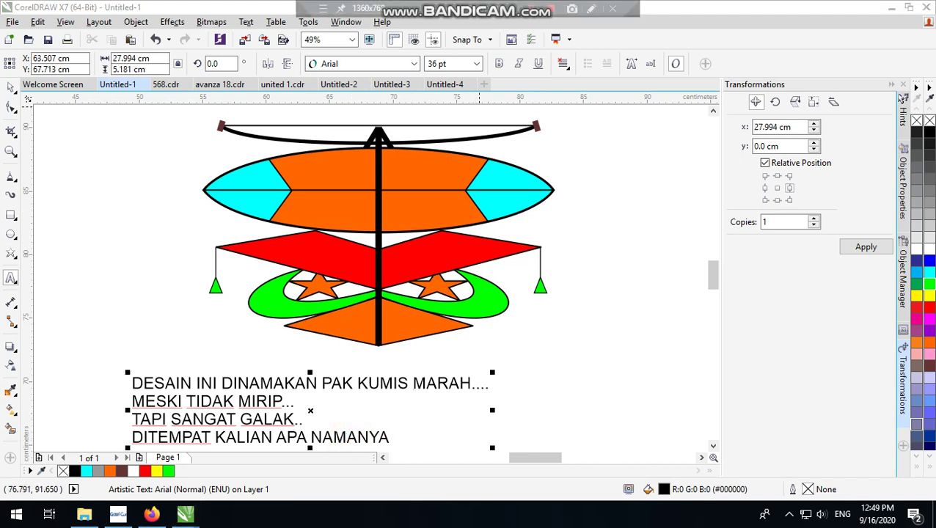